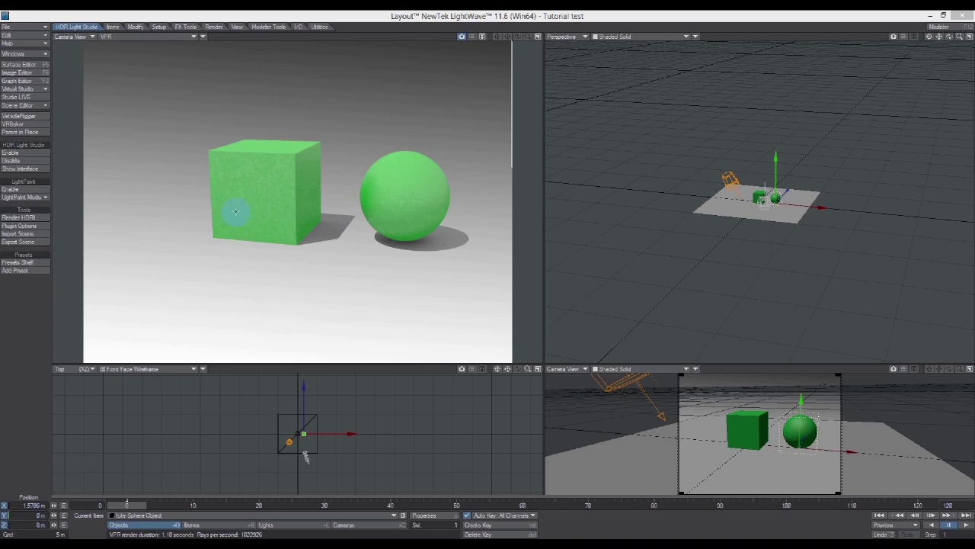
- Open the backdrop options in the Effects window and show its Compositing settings for the background image
click(23, 54)
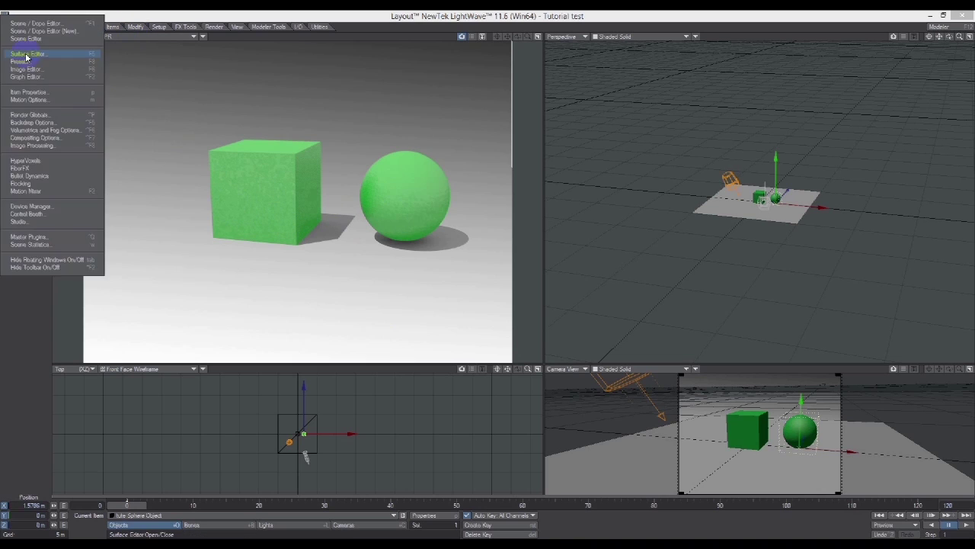
click(37, 124)
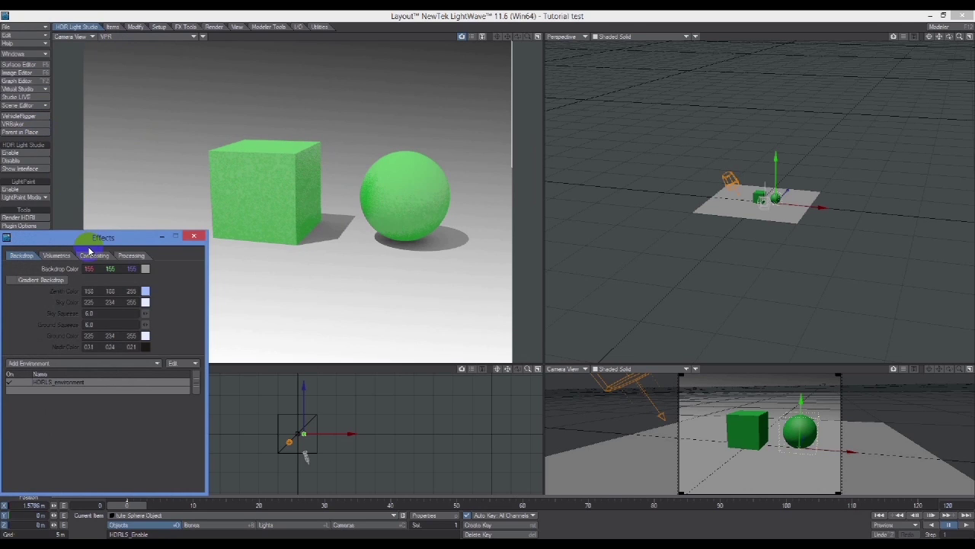
drag(114, 238, 598, 92)
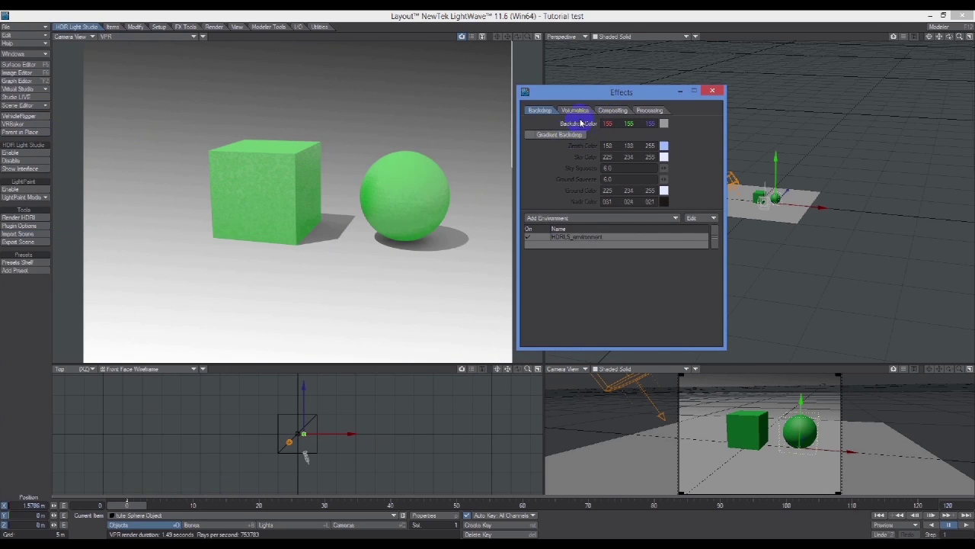
click(615, 110)
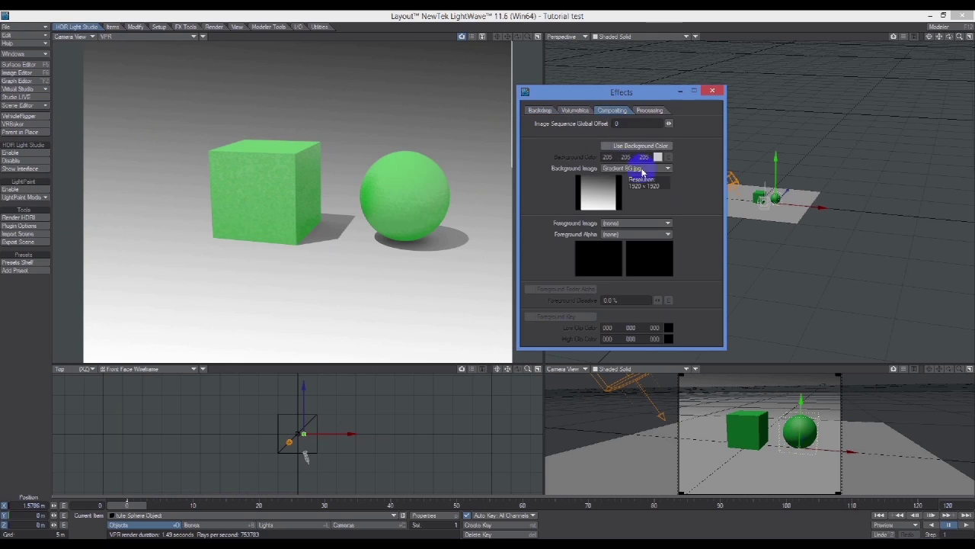
- Try Use Background Color in place of the Gradient BG.jpg background image, restore the image, and close the Effects window
click(607, 147)
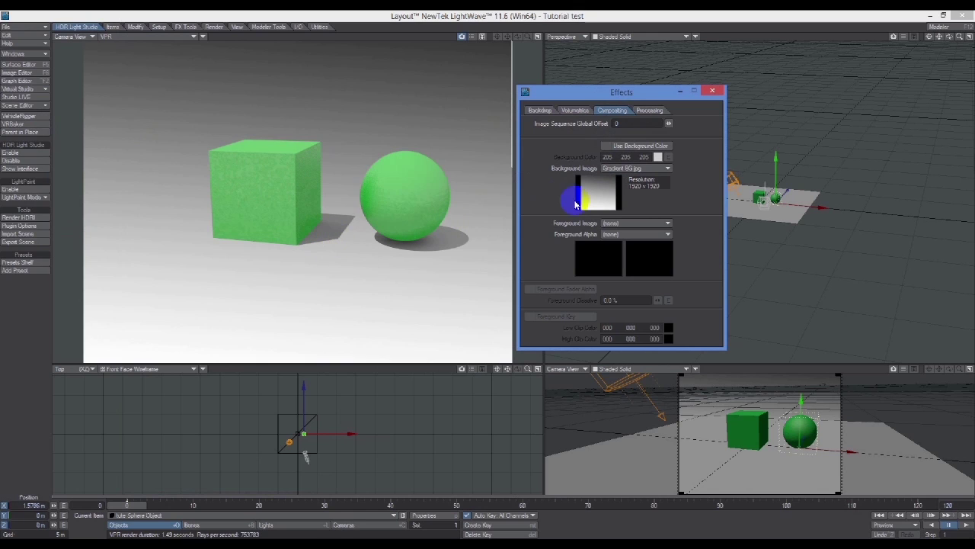
click(610, 148)
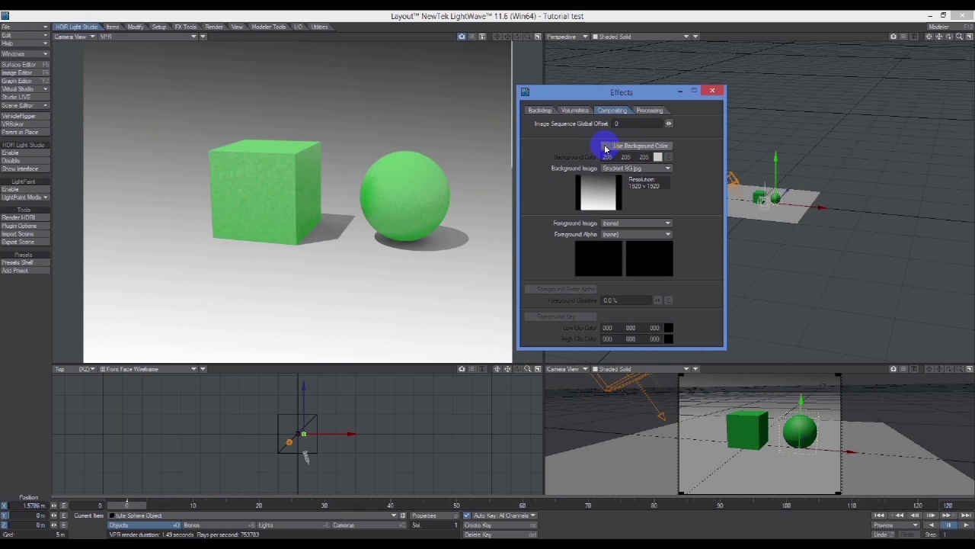
click(605, 148)
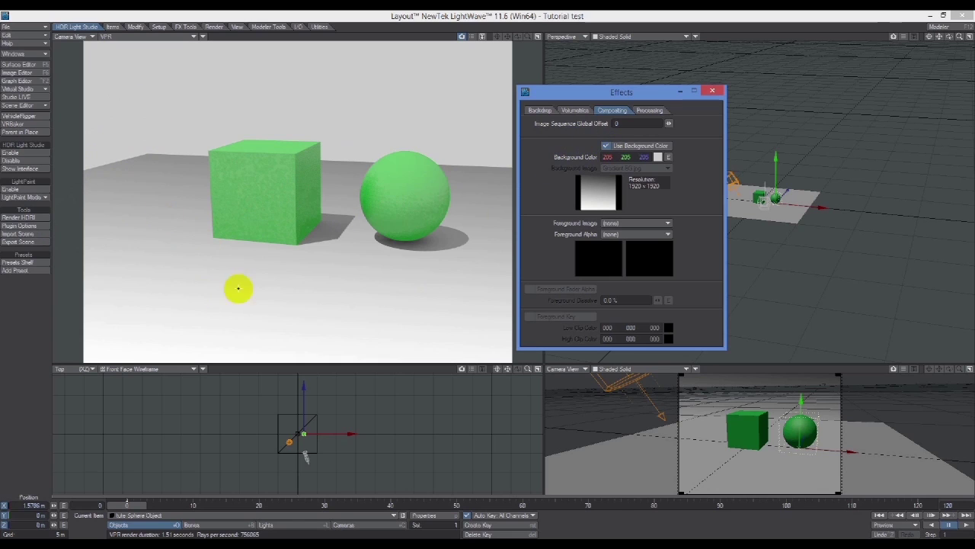
click(605, 146)
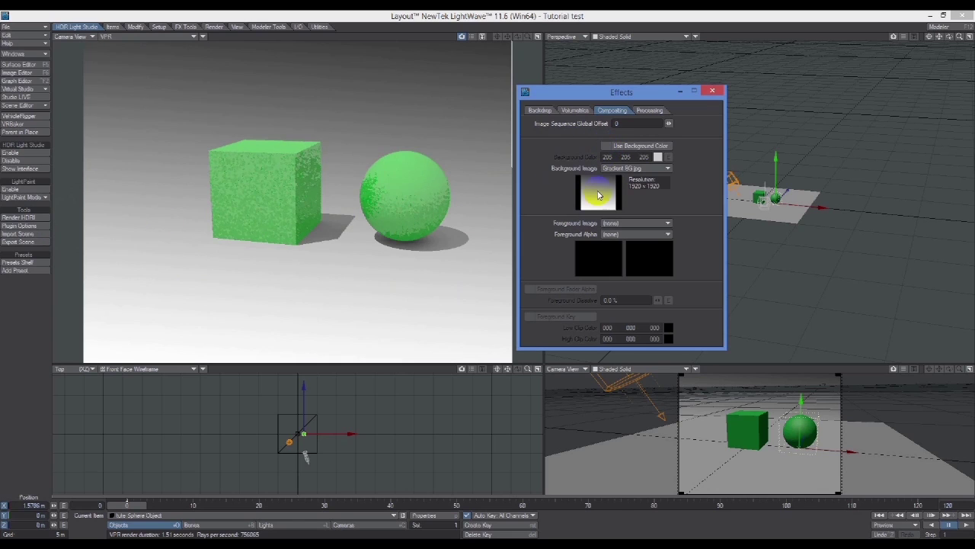
click(713, 91)
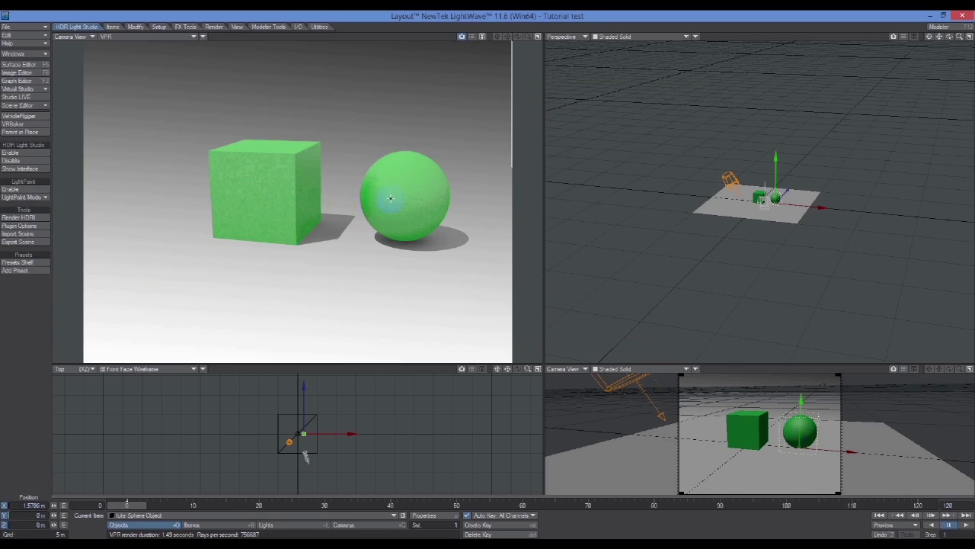
- Enable HDR Light Studio for the scene
click(437, 220)
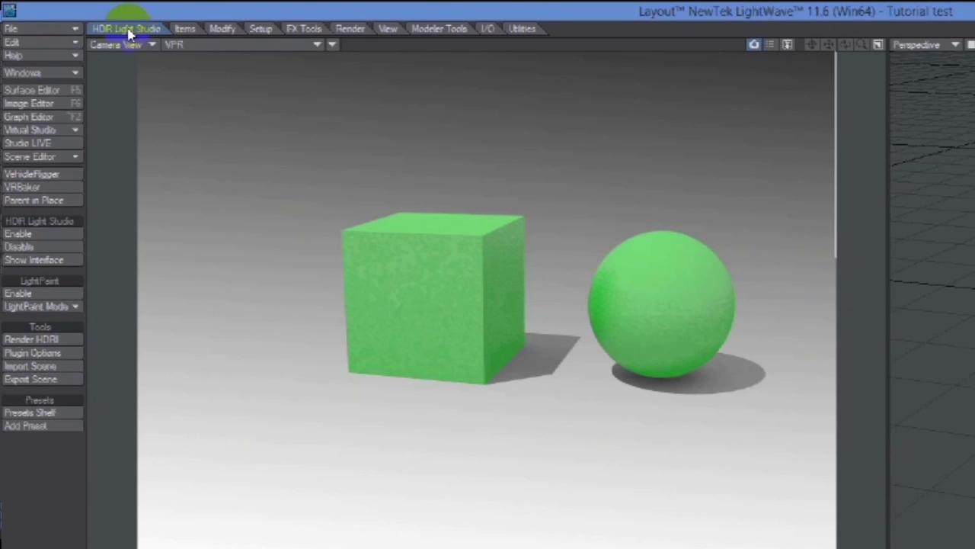
click(26, 236)
click(34, 233)
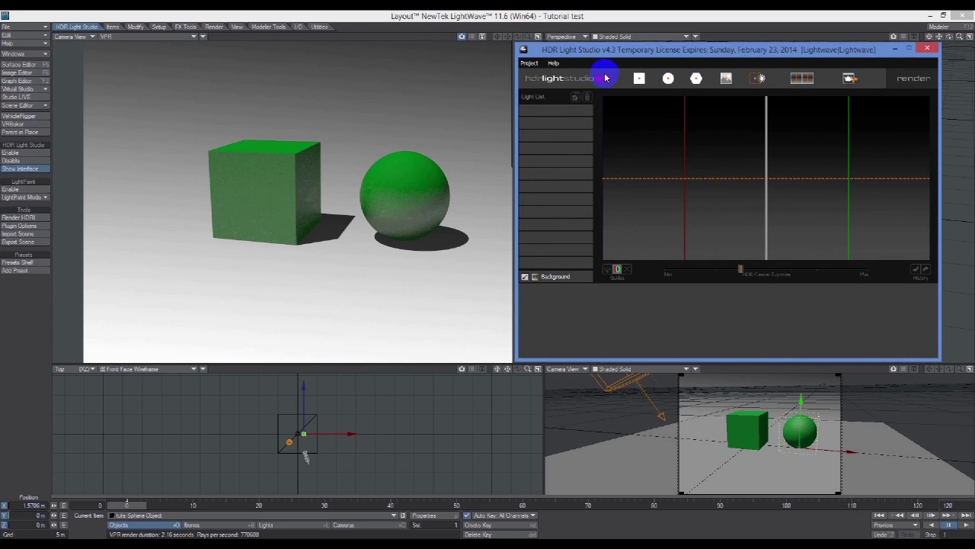
- Turn off the Always On Top option for the HDR Light Studio window
mouse_move(590, 51)
mouse_down()
mouse_move(589, 75)
mouse_move(591, 53)
mouse_up()
click(530, 65)
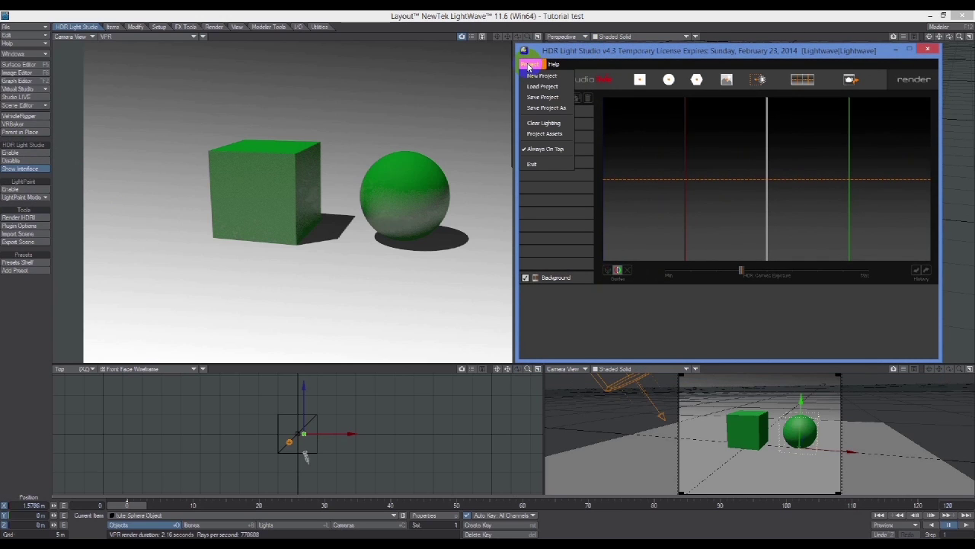
click(546, 151)
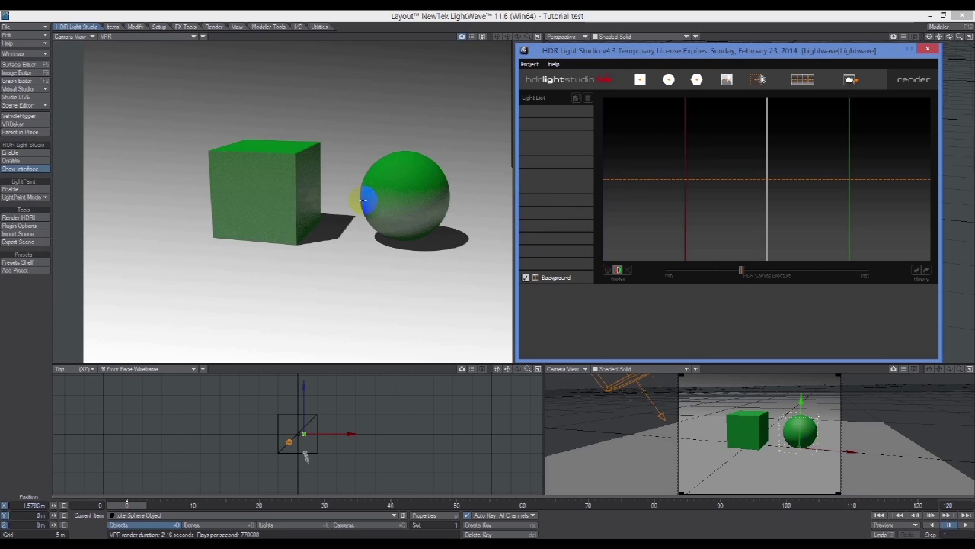
mouse_move(363, 200)
mouse_down()
mouse_move(425, 195)
mouse_move(411, 203)
mouse_move(283, 154)
mouse_move(259, 188)
mouse_move(340, 223)
mouse_move(251, 188)
mouse_up()
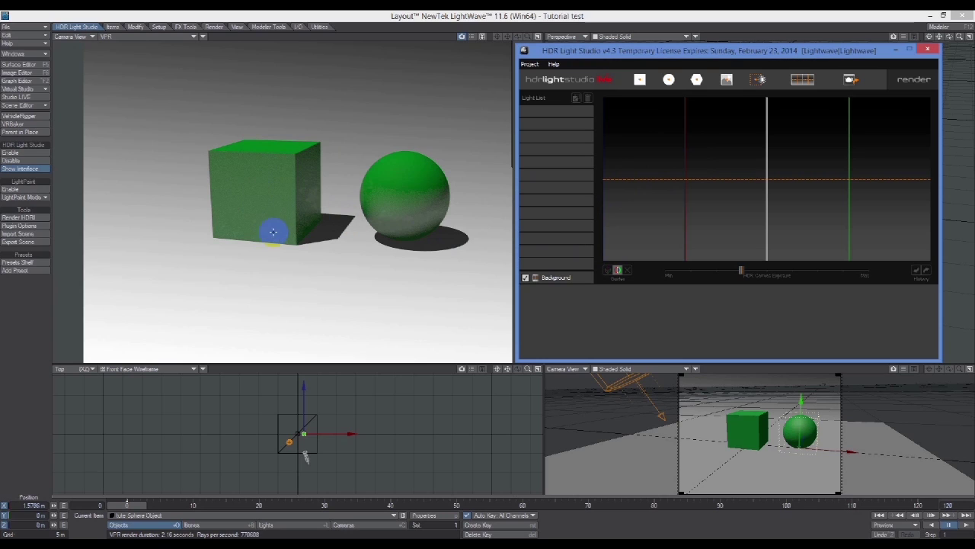
mouse_move(273, 231)
mouse_down()
mouse_move(311, 211)
mouse_move(326, 218)
mouse_move(633, 167)
mouse_move(853, 121)
mouse_up()
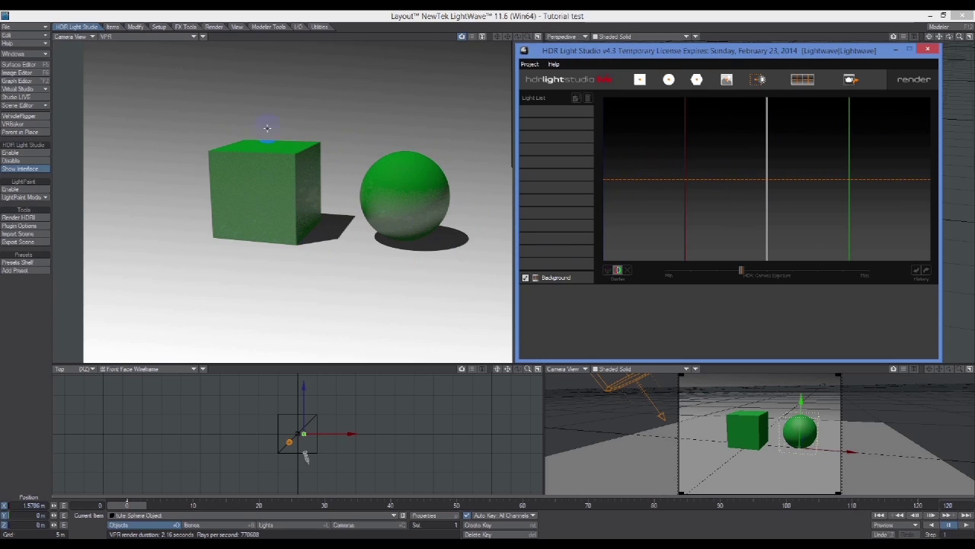
drag(266, 128, 315, 204)
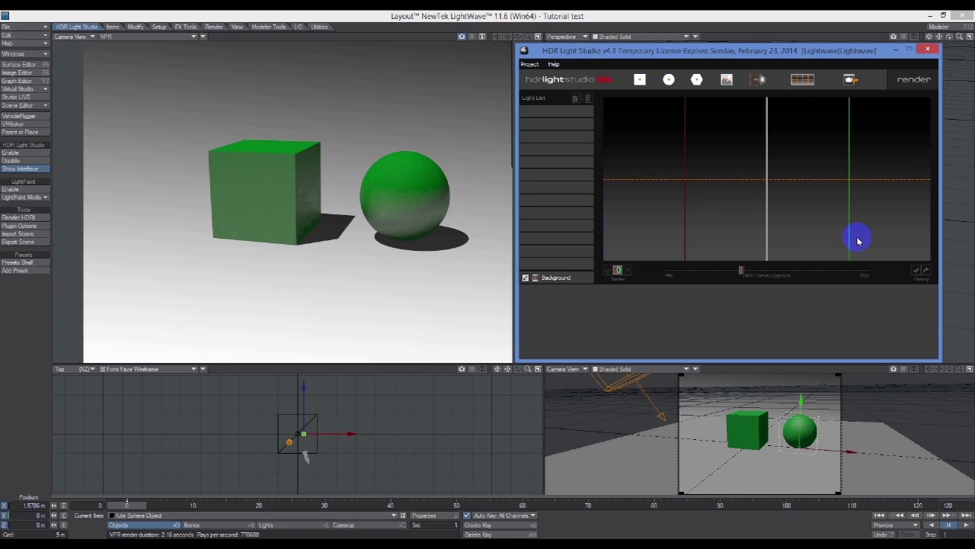
- Look through the HDRI and Gradient background types, set the lighting background to Transparent, and close Background Settings
click(803, 78)
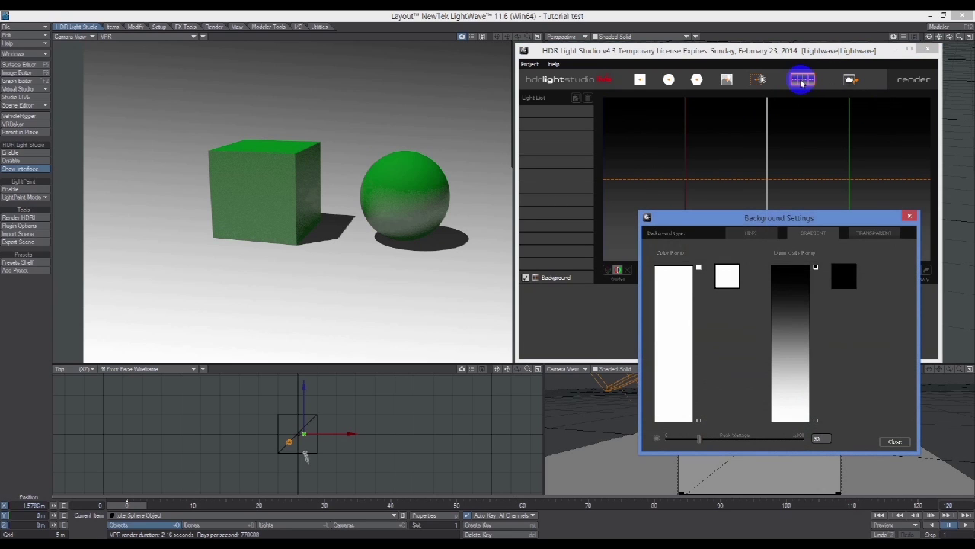
click(749, 236)
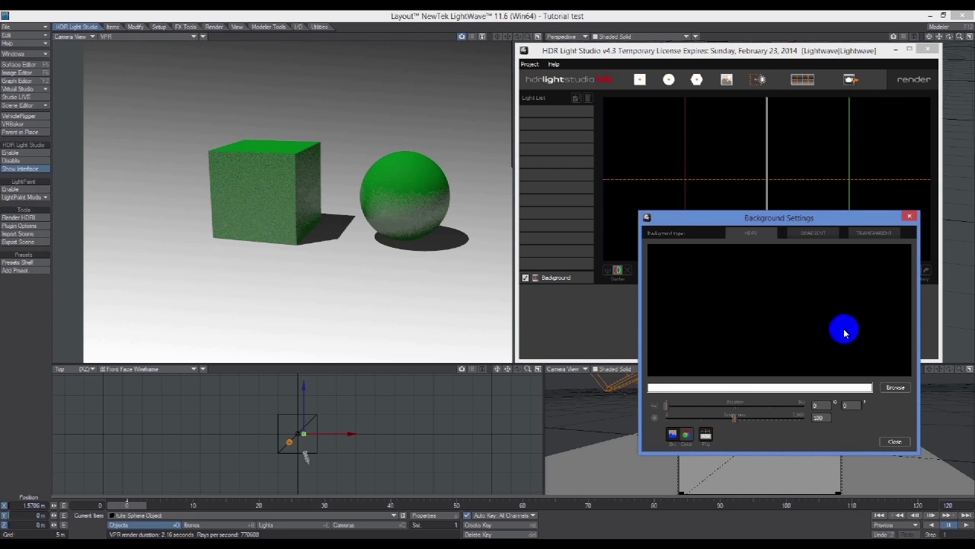
click(809, 236)
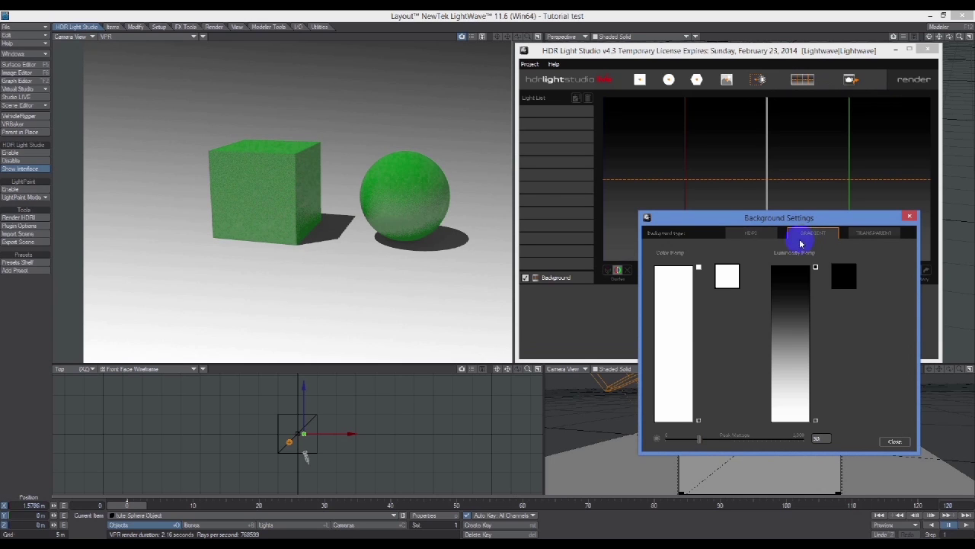
drag(698, 442, 726, 441)
click(870, 237)
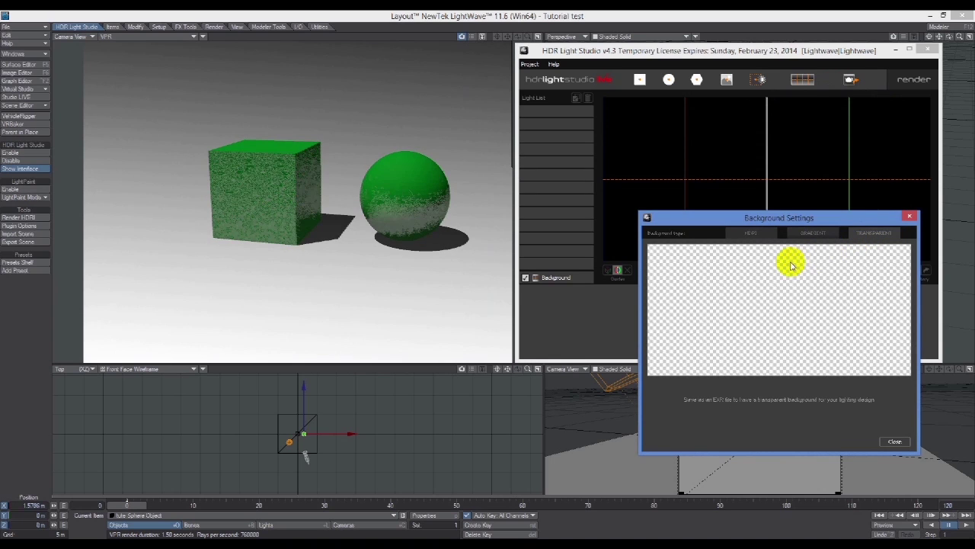
click(895, 443)
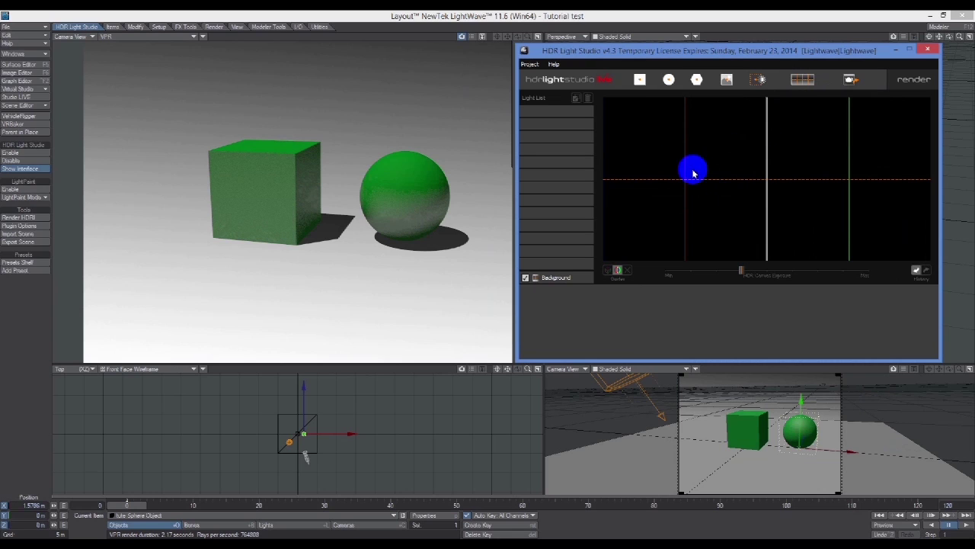
- Add a box light to the HDR canvas and place it at about latitude -40 and longitude 279
click(640, 81)
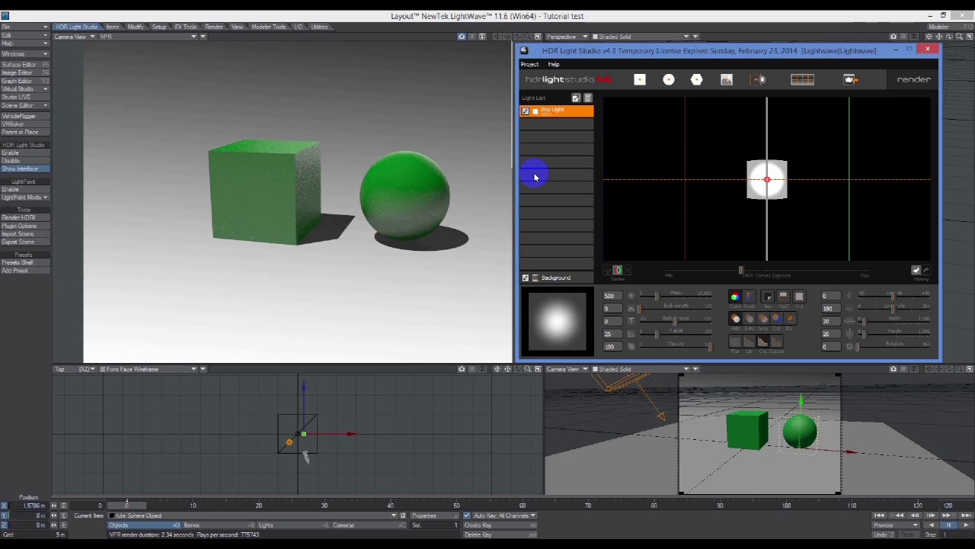
drag(766, 176, 669, 153)
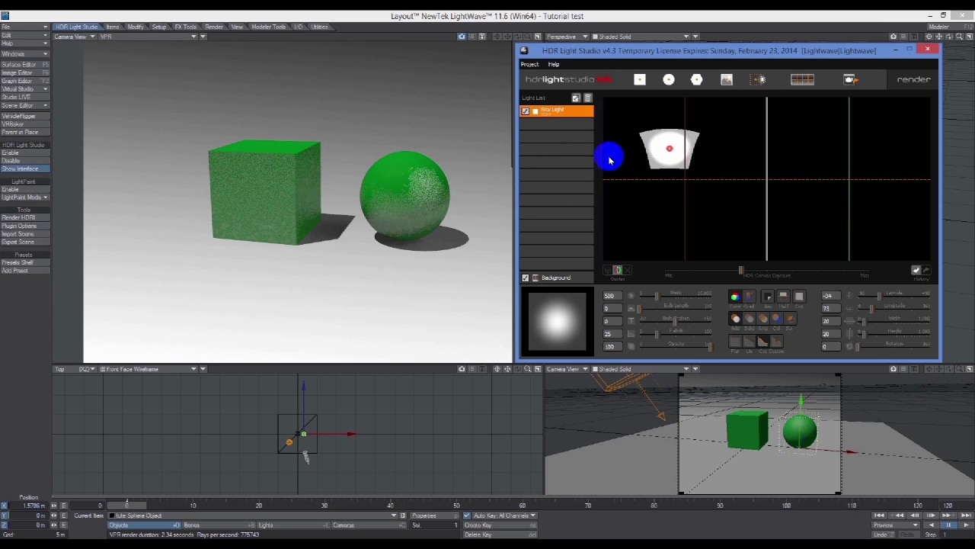
drag(609, 160, 857, 139)
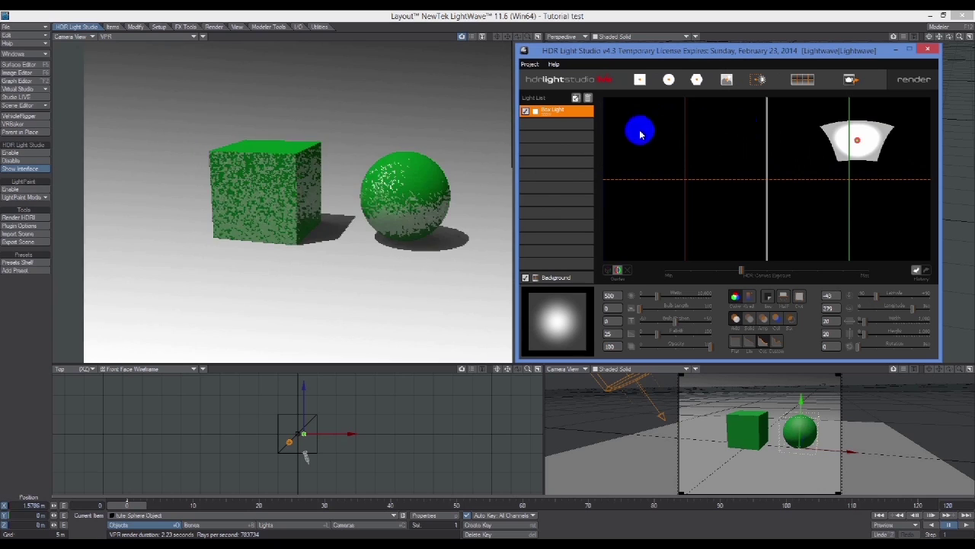
mouse_move(640, 134)
mouse_down()
mouse_move(819, 228)
mouse_move(867, 142)
mouse_move(865, 113)
mouse_move(649, 126)
mouse_up()
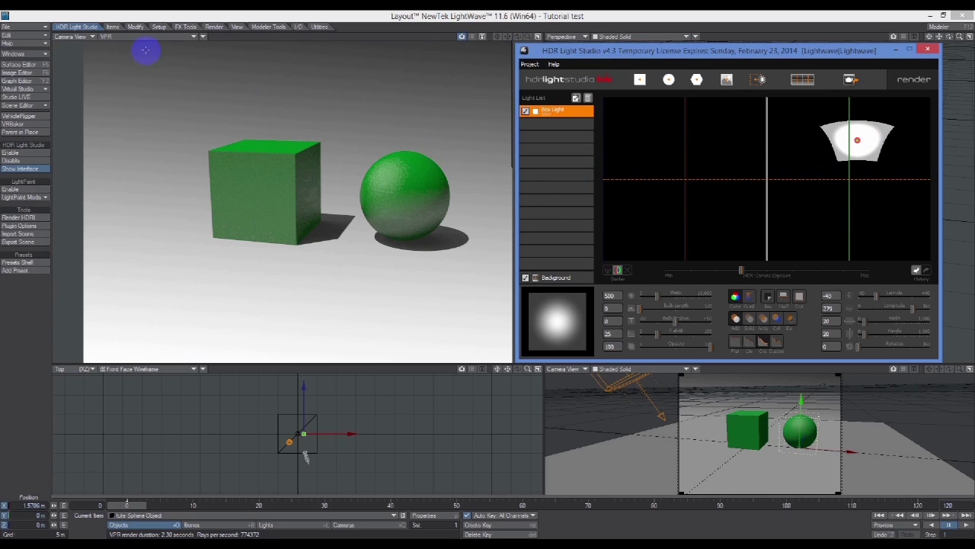
- Reopen LightWave's backdrop options and switch HDRLS_environment off and on to compare its effect on the render
click(22, 56)
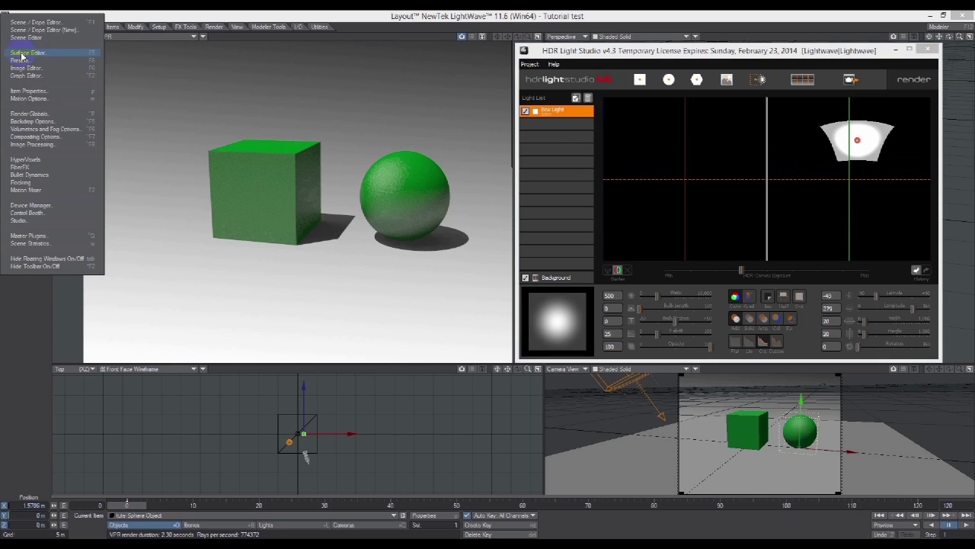
click(32, 123)
click(259, 41)
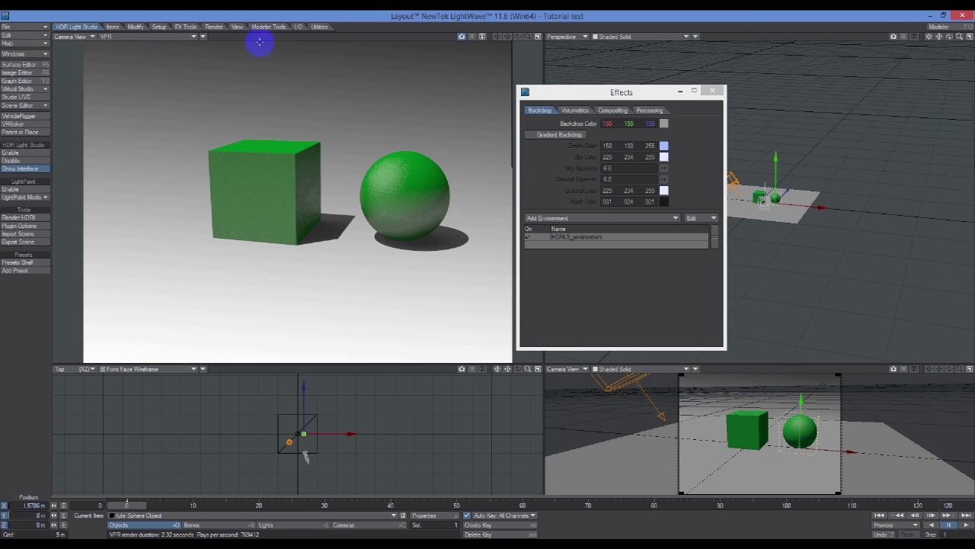
drag(569, 92, 593, 77)
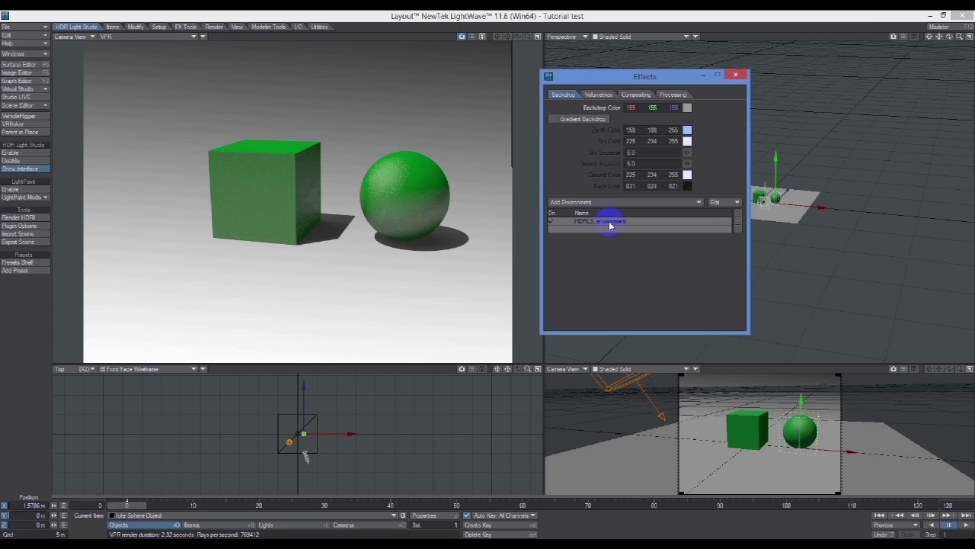
click(552, 224)
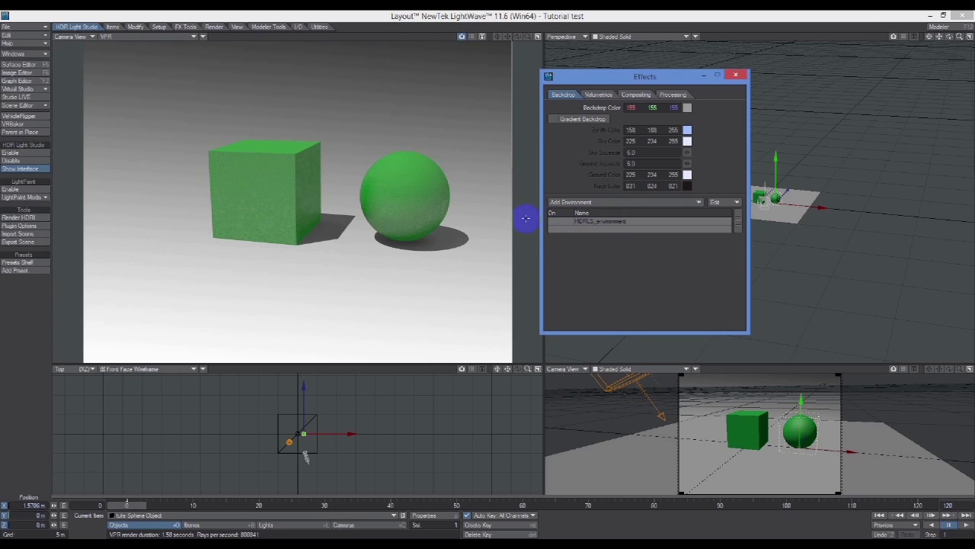
click(554, 225)
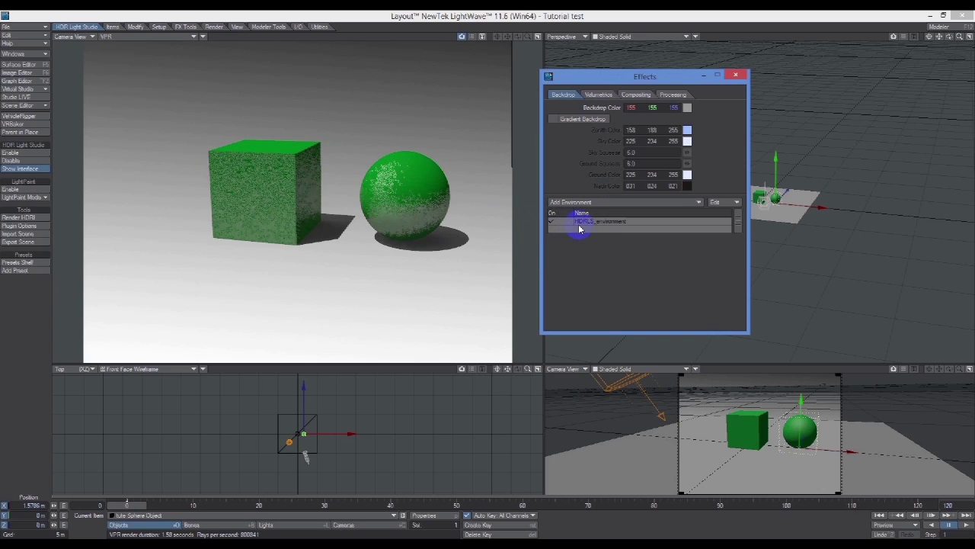
- Add a Textured Environment to the backdrop and inspect its texture settings in the Texture Editor
click(658, 205)
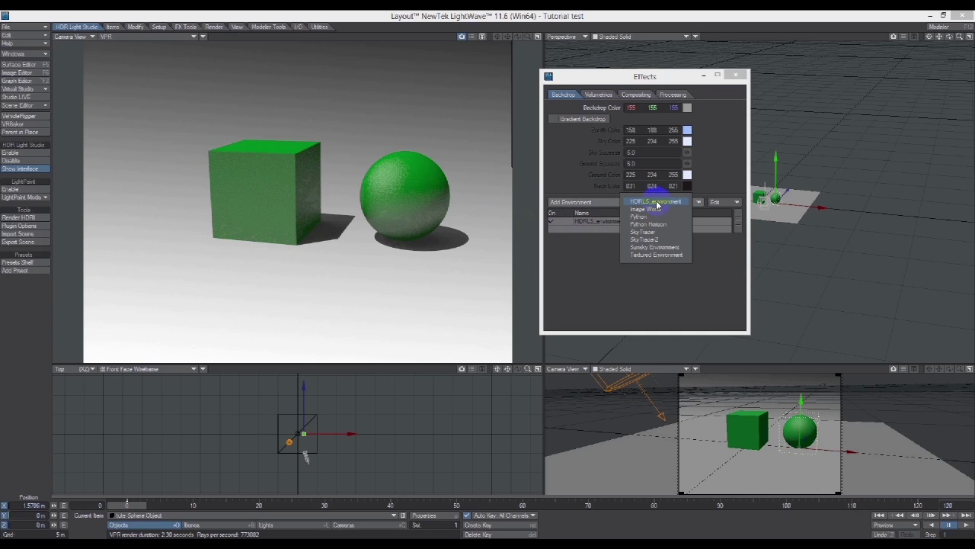
click(648, 258)
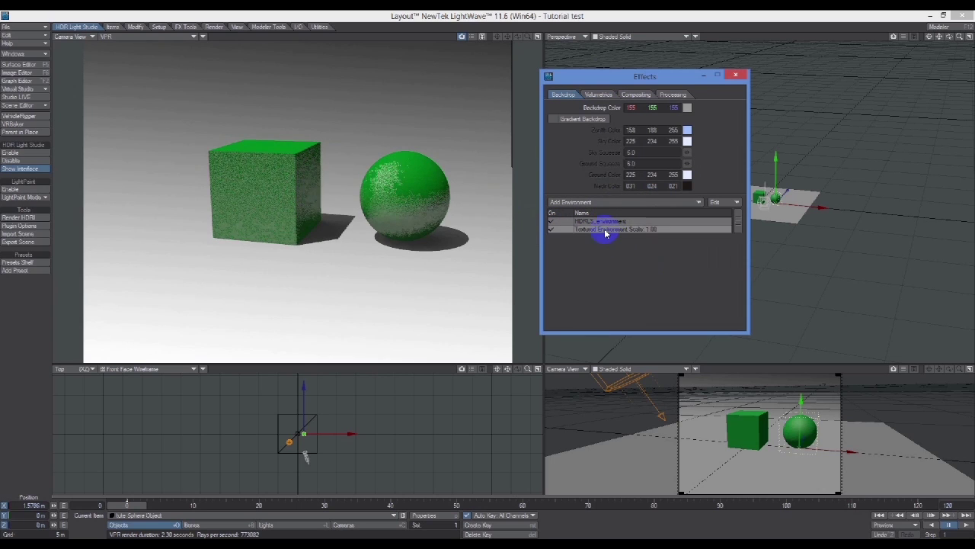
click(606, 230)
click(681, 272)
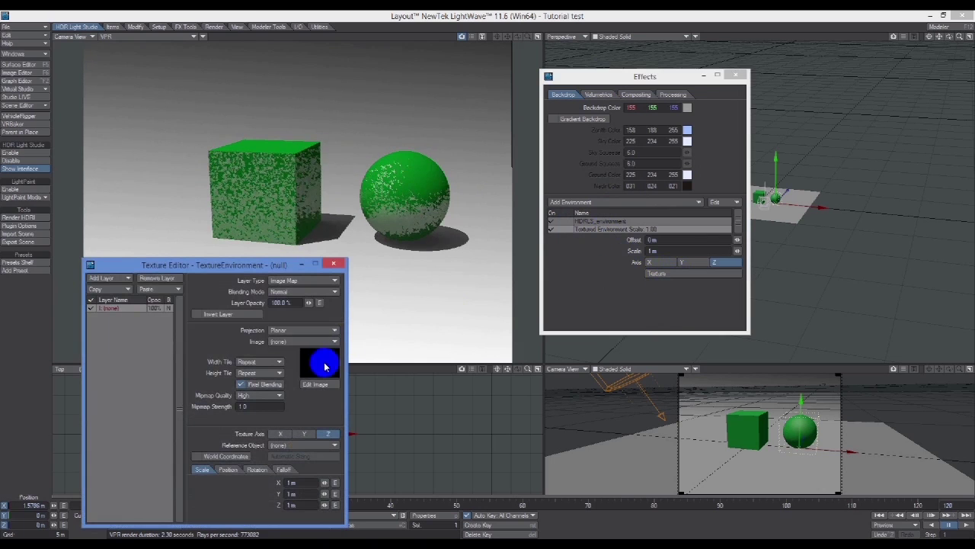
click(333, 265)
- Remove the Textured Environment from the environment list and leave HDRLS_environment switched on
click(722, 202)
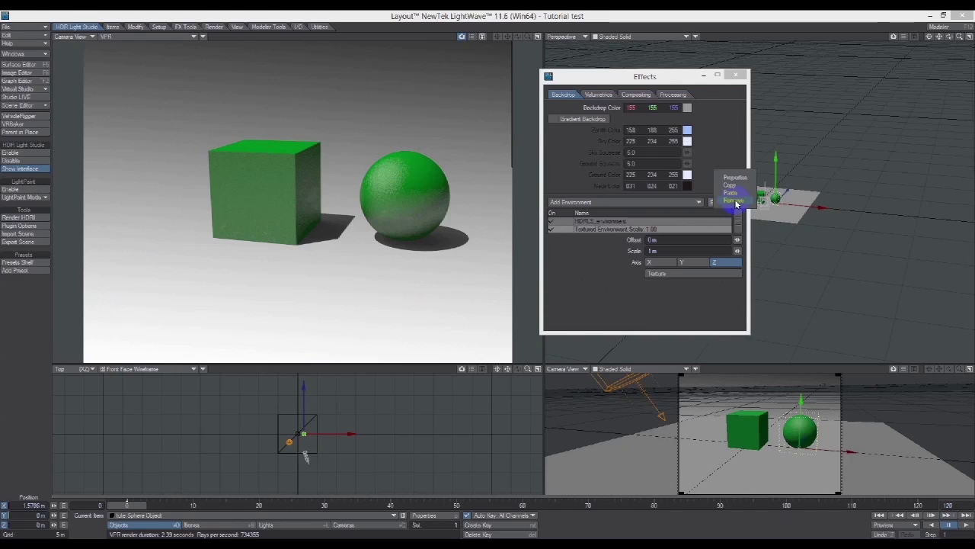
click(736, 203)
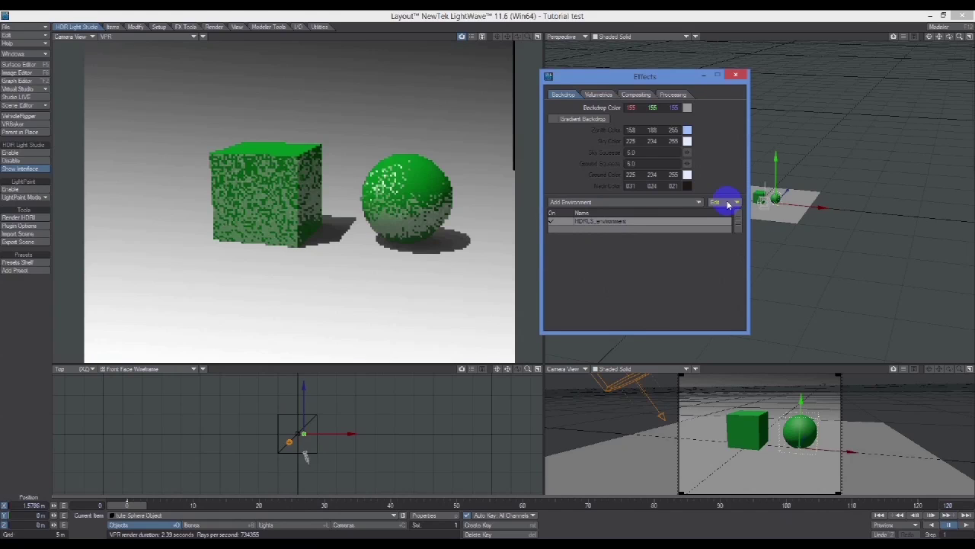
click(556, 223)
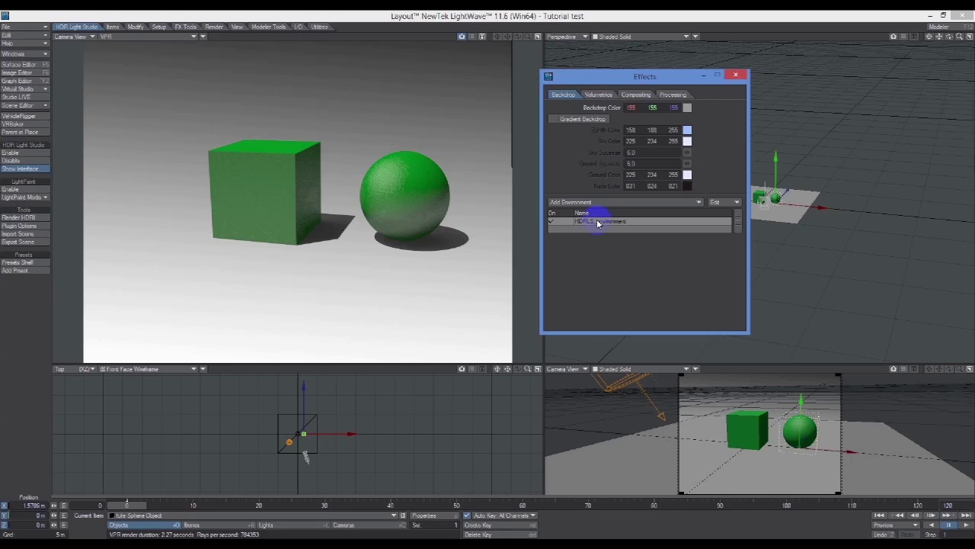
- Switch back to the HDR Light Studio window
click(567, 534)
click(550, 539)
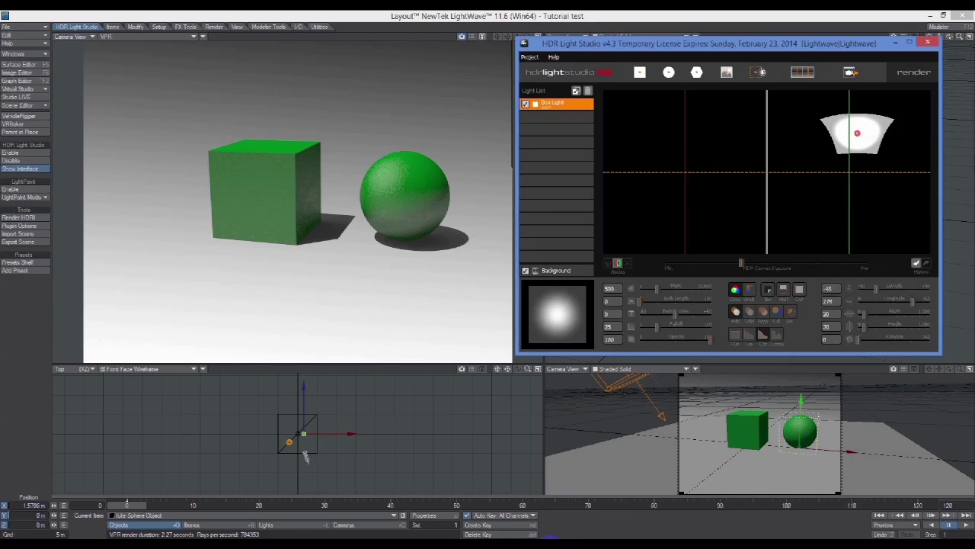
- Turn on Always On Top for the HDR Light Studio window and move the Box Light to about latitude -29, longitude 122
click(529, 57)
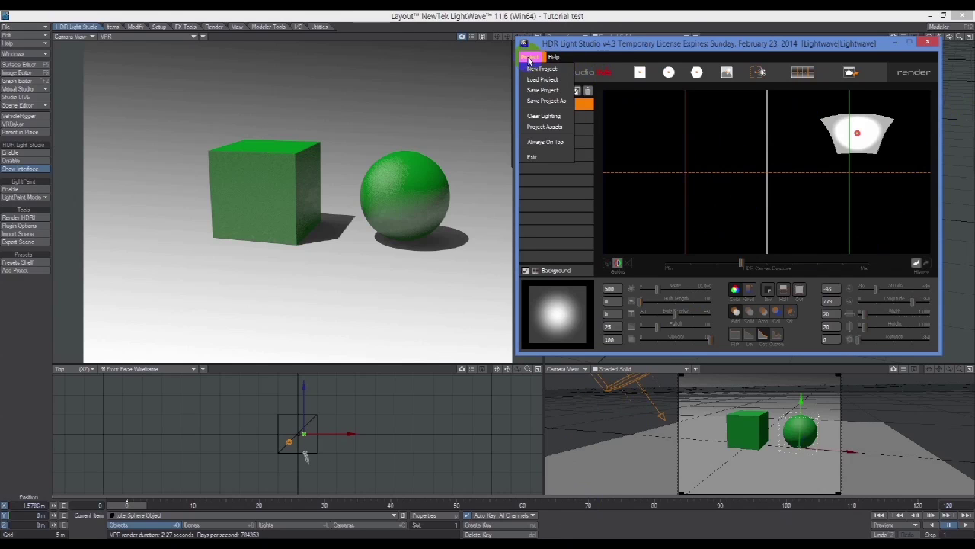
click(543, 142)
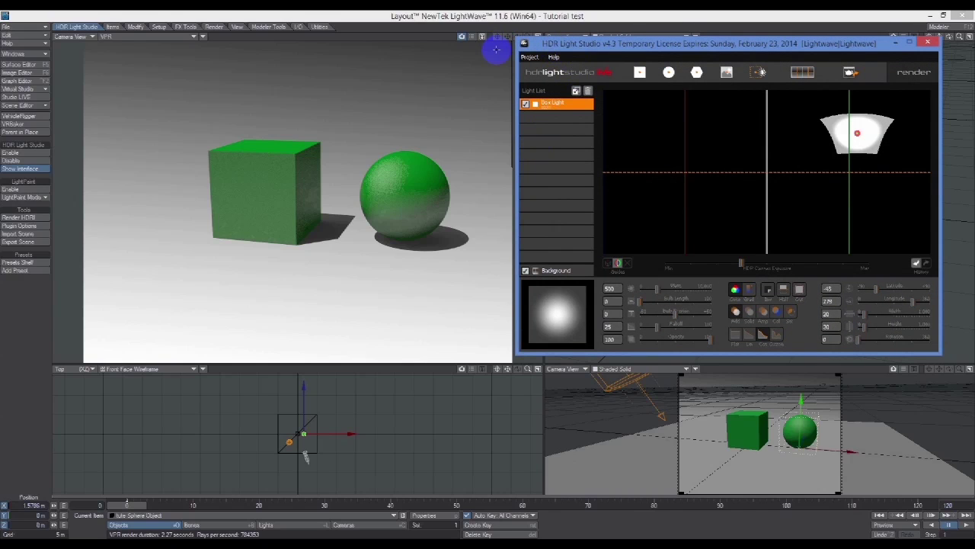
click(852, 135)
drag(852, 135, 713, 146)
click(604, 209)
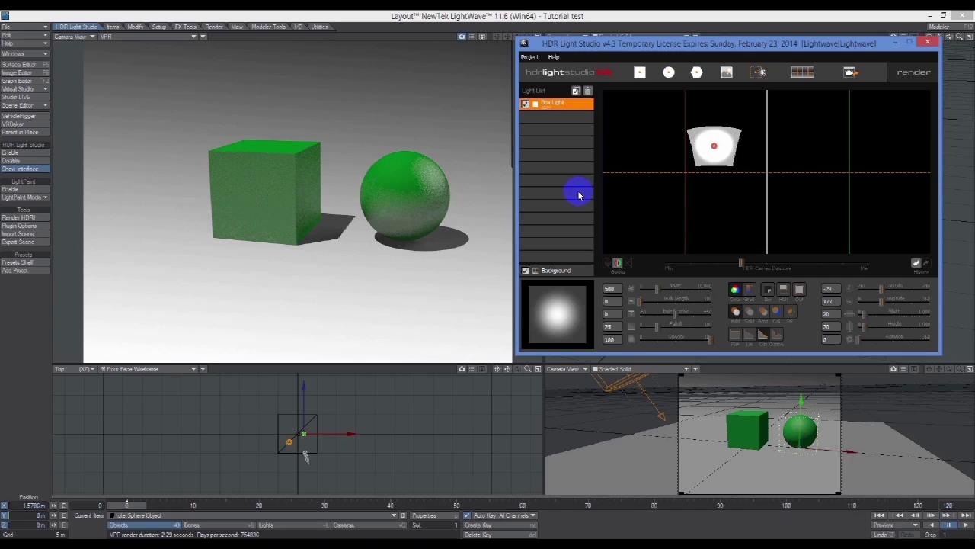
- Enable LightPaint in LightWave with its mode set to Reflection
click(25, 189)
click(16, 190)
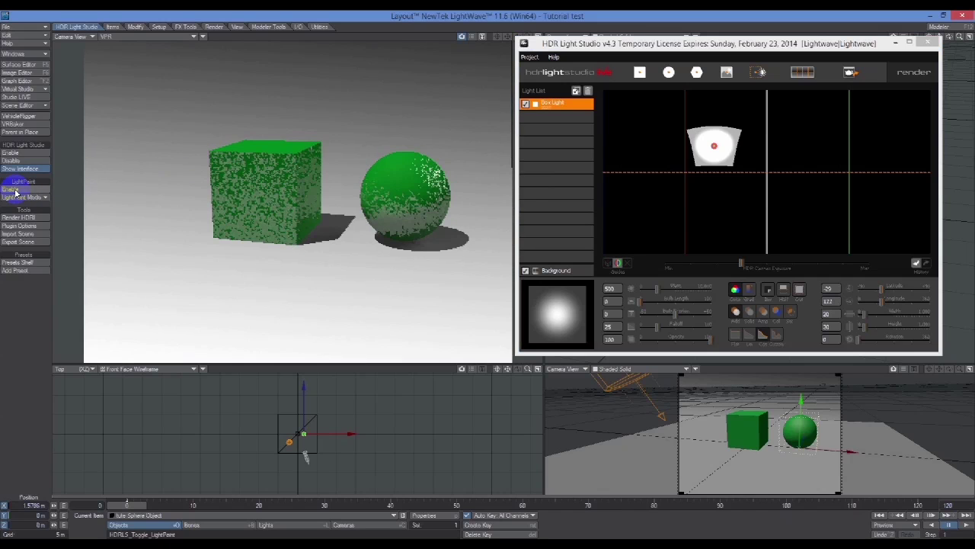
click(44, 198)
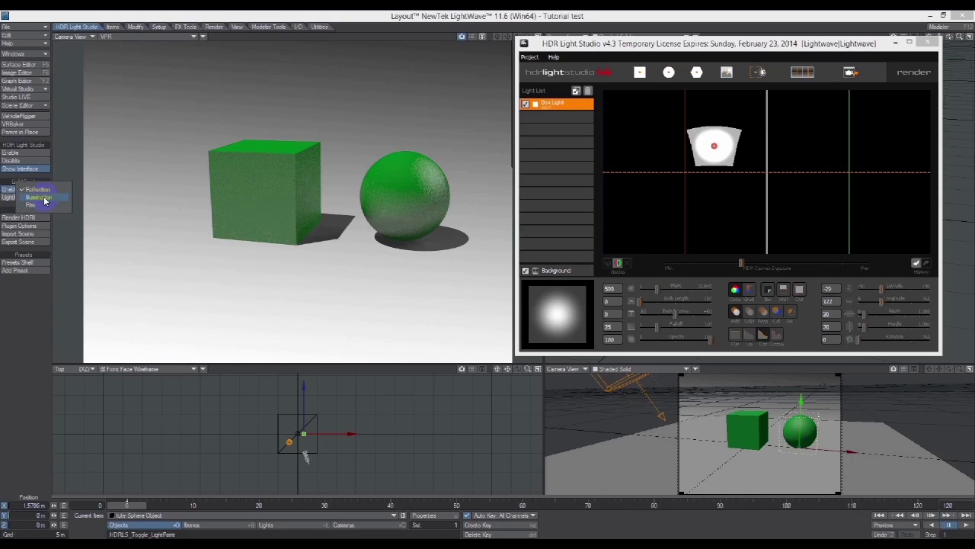
click(42, 190)
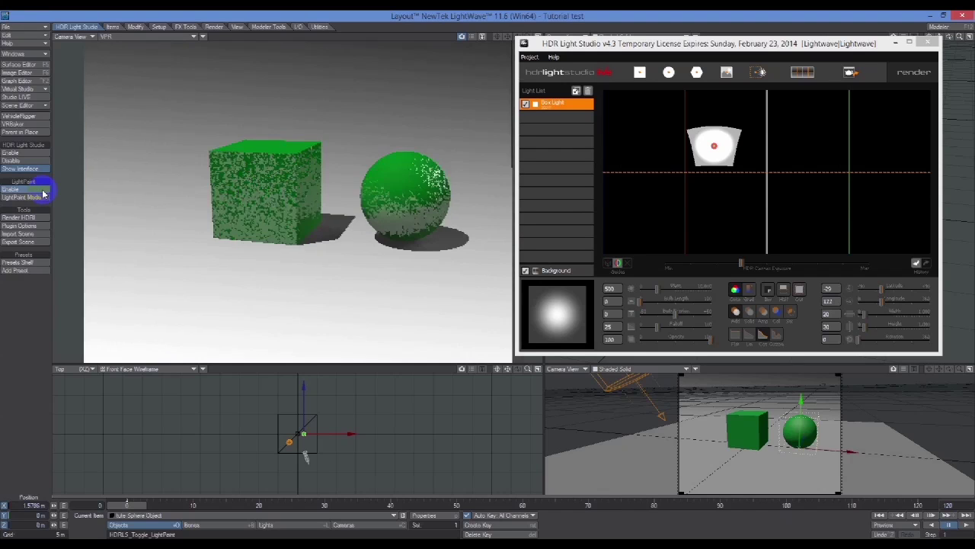
- LightPaint the Box Light's reflection onto different points of the sphere and cube in the VPR view
click(390, 172)
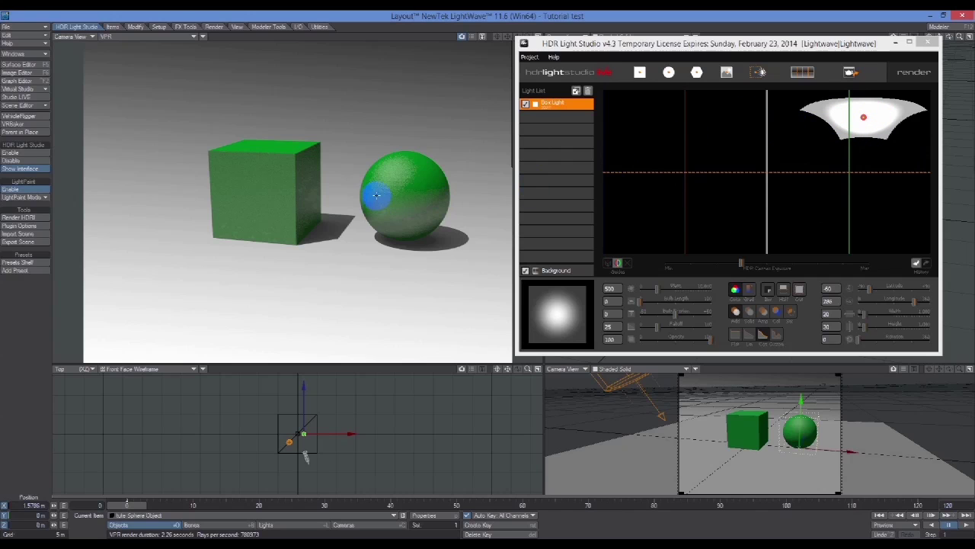
click(305, 172)
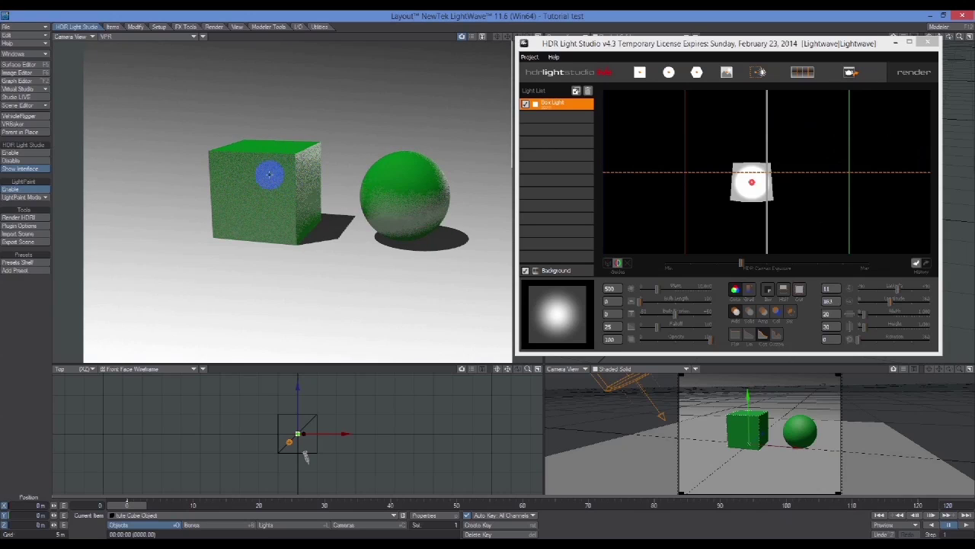
click(232, 169)
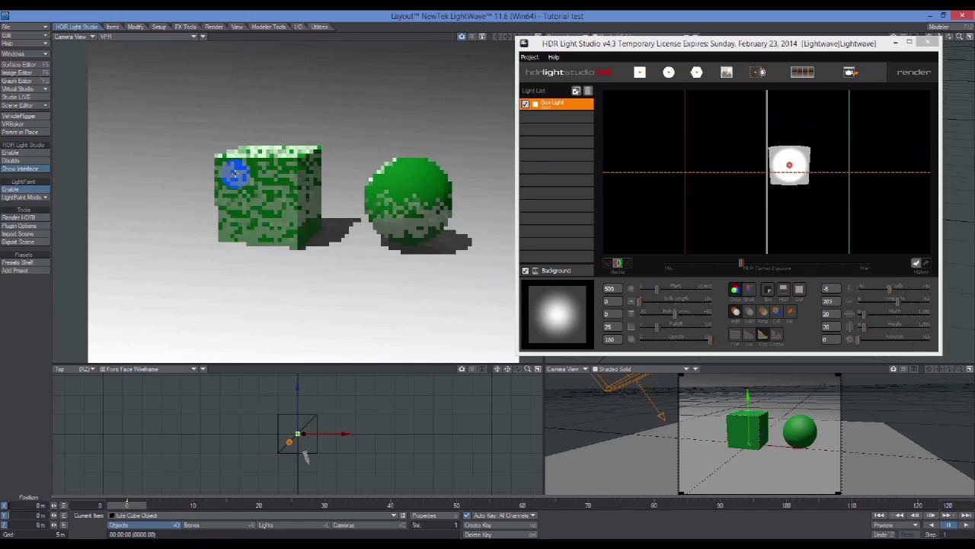
click(230, 180)
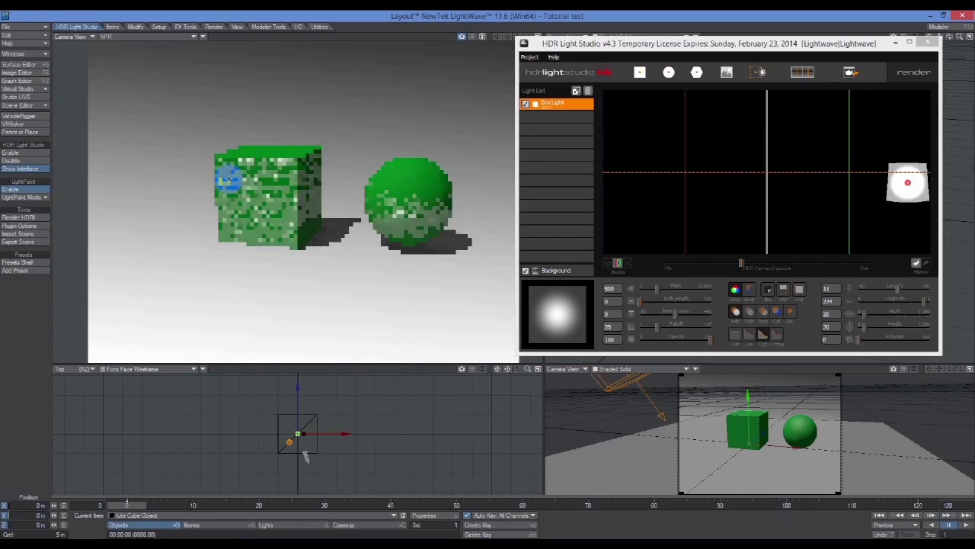
click(405, 168)
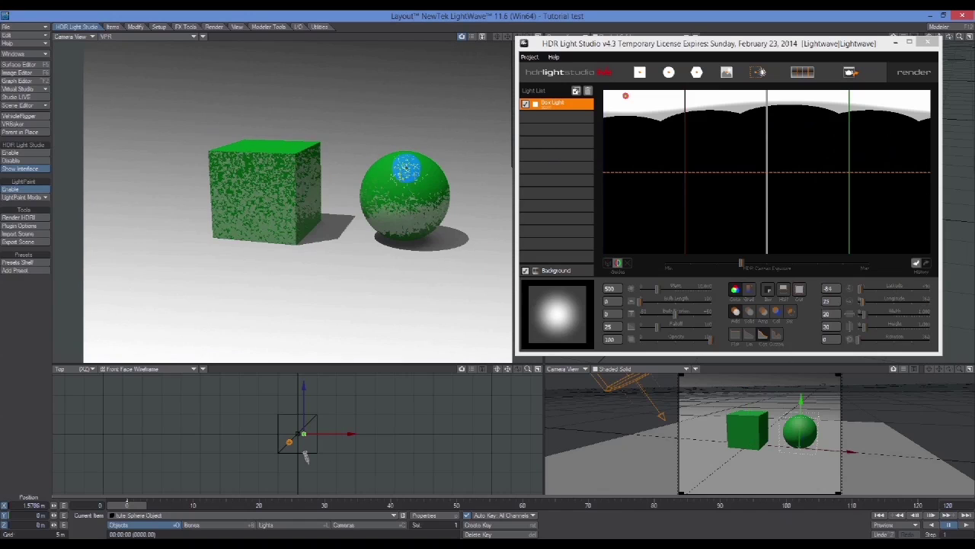
click(254, 145)
- Reposition the Box Light manually on the HDR map, then LightPaint its reflection from the sphere across to the cube
click(712, 151)
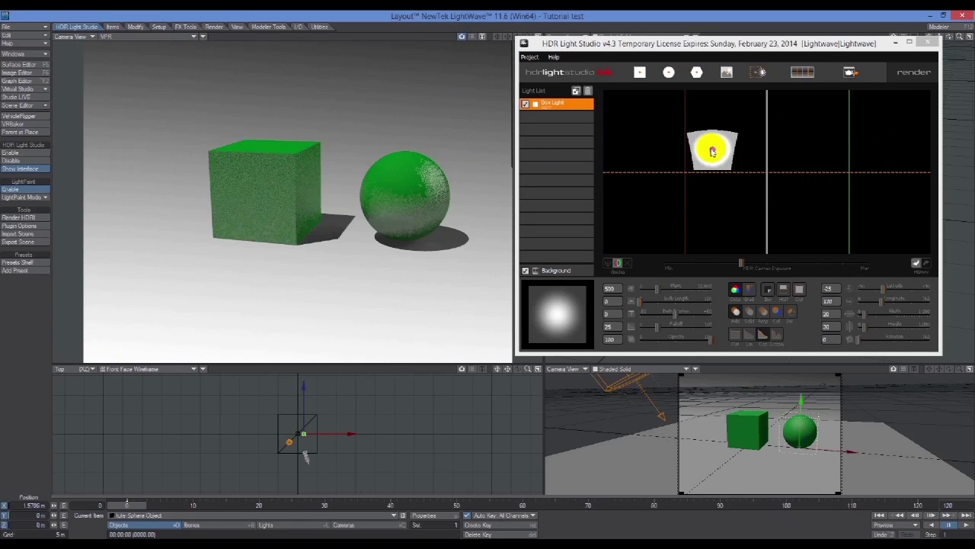
drag(710, 154, 825, 126)
drag(428, 167, 309, 159)
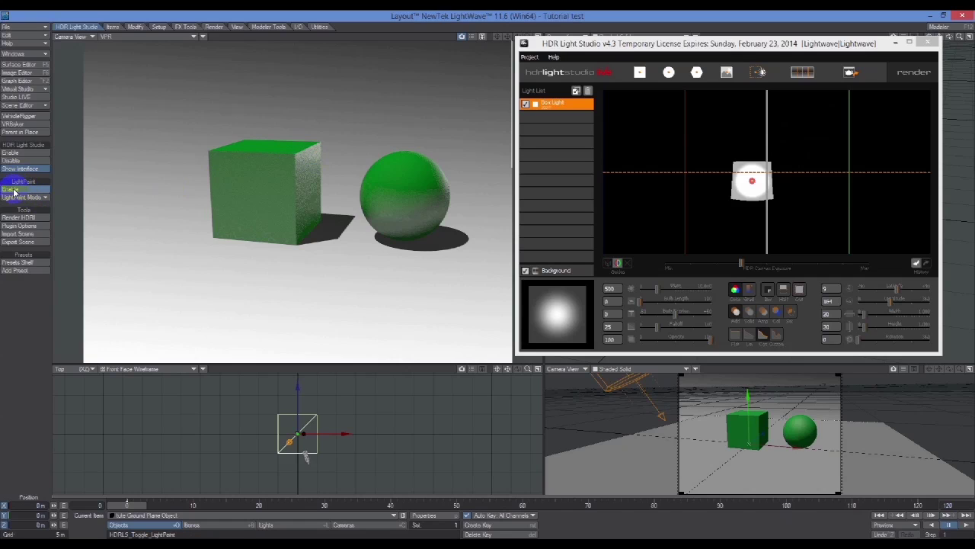
- Set the LightPaint mode to Rim
click(41, 197)
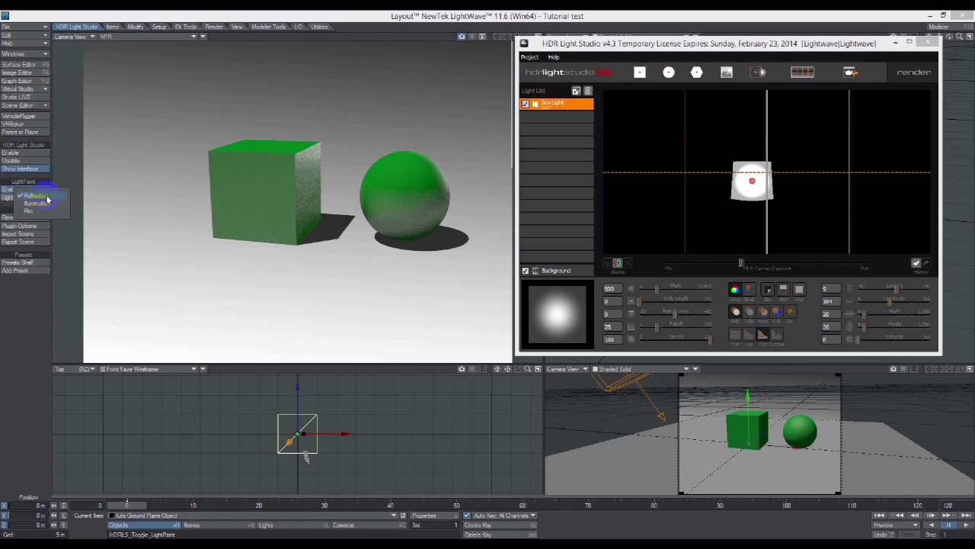
click(46, 197)
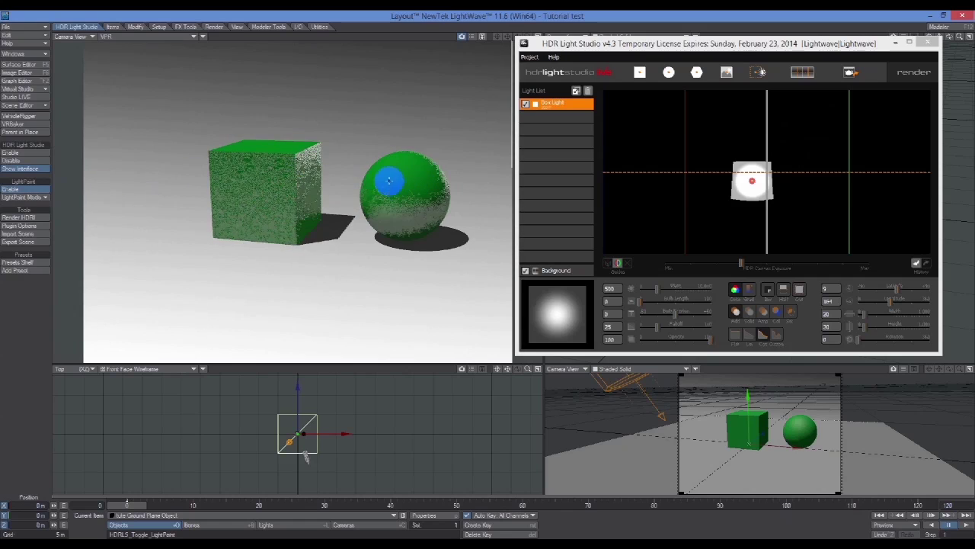
click(44, 198)
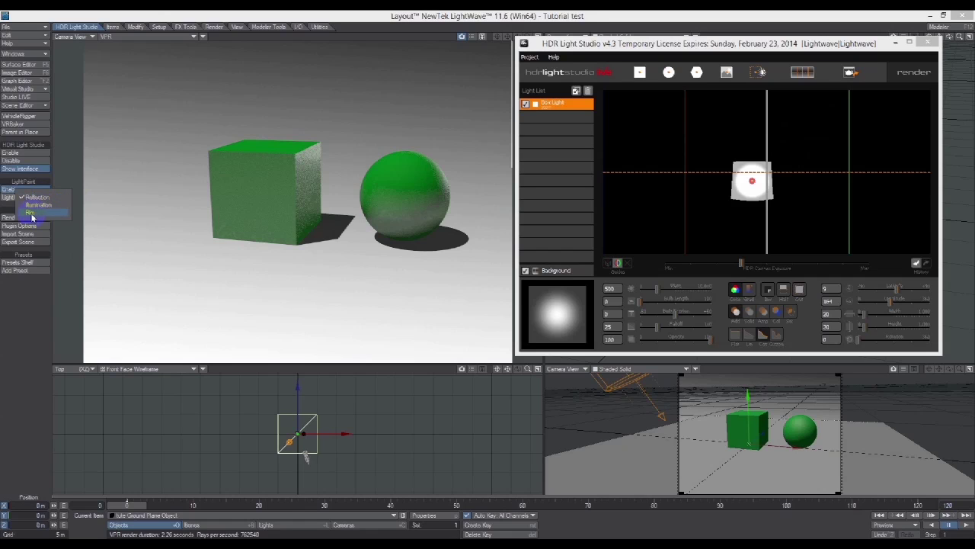
click(32, 213)
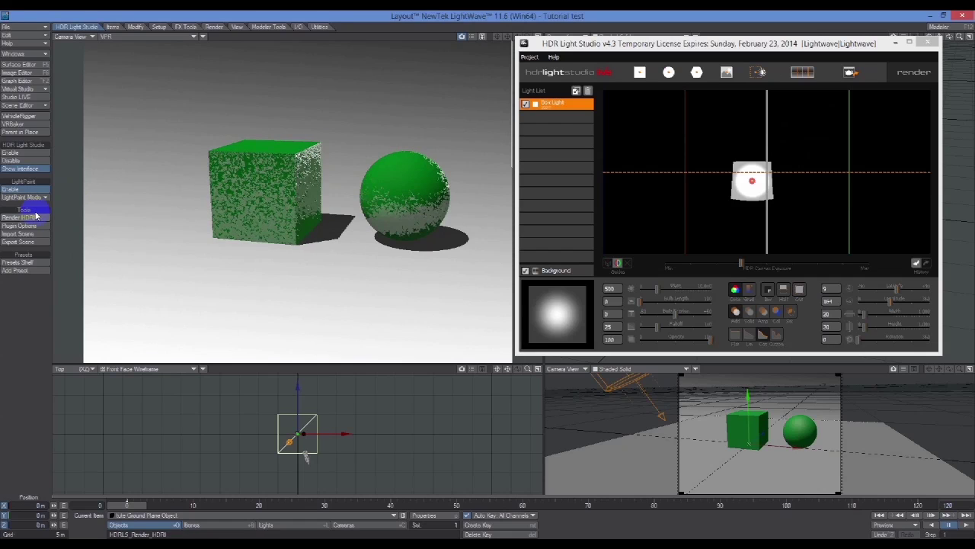
- LightPaint the Box Light as a rim light around the upper, left and right edges of the sphere
click(406, 165)
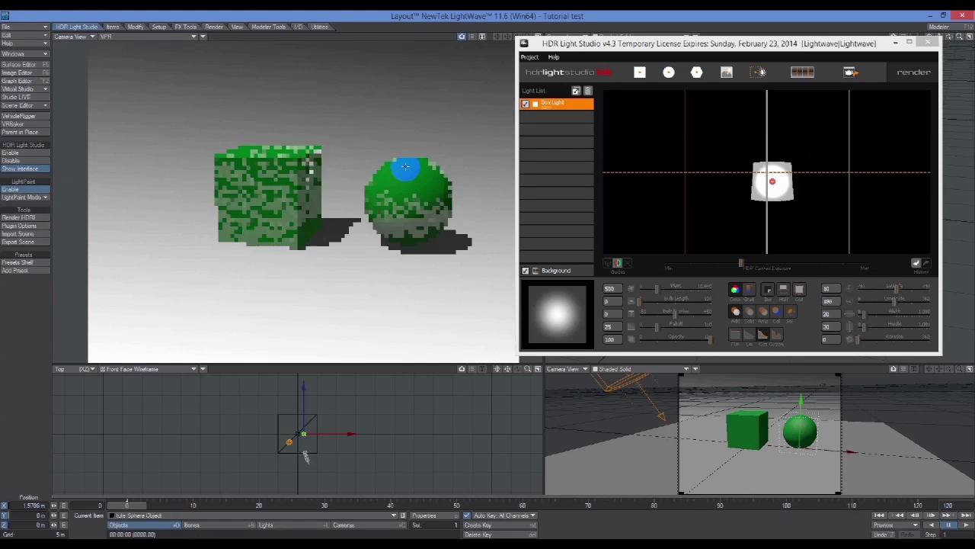
click(368, 165)
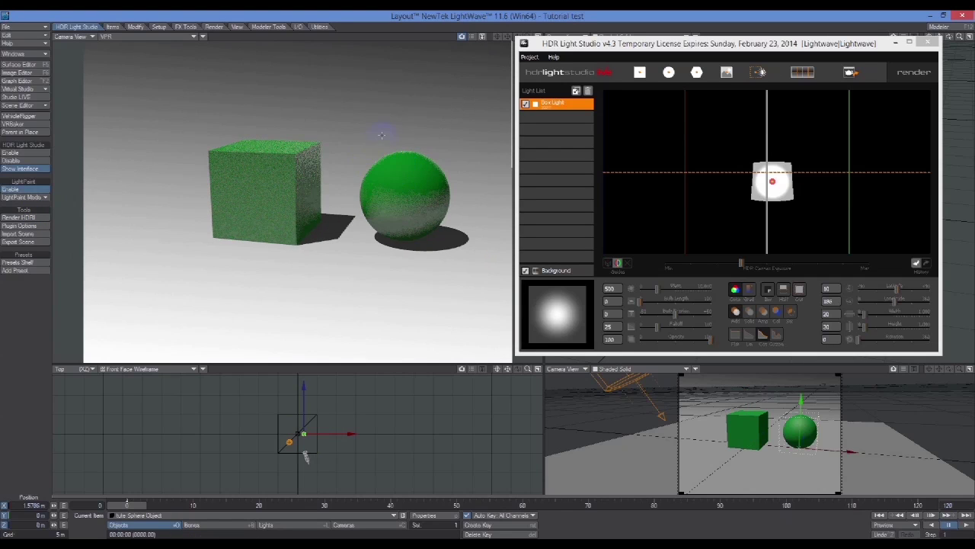
mouse_move(414, 179)
mouse_down()
mouse_move(413, 191)
mouse_move(373, 164)
mouse_move(384, 160)
mouse_move(364, 200)
mouse_move(371, 187)
mouse_up()
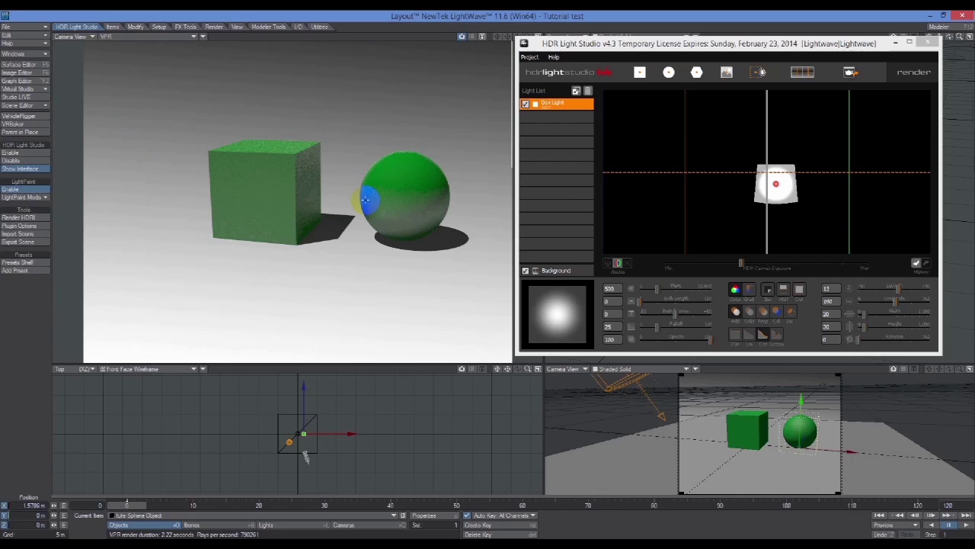
drag(365, 200, 444, 188)
click(444, 188)
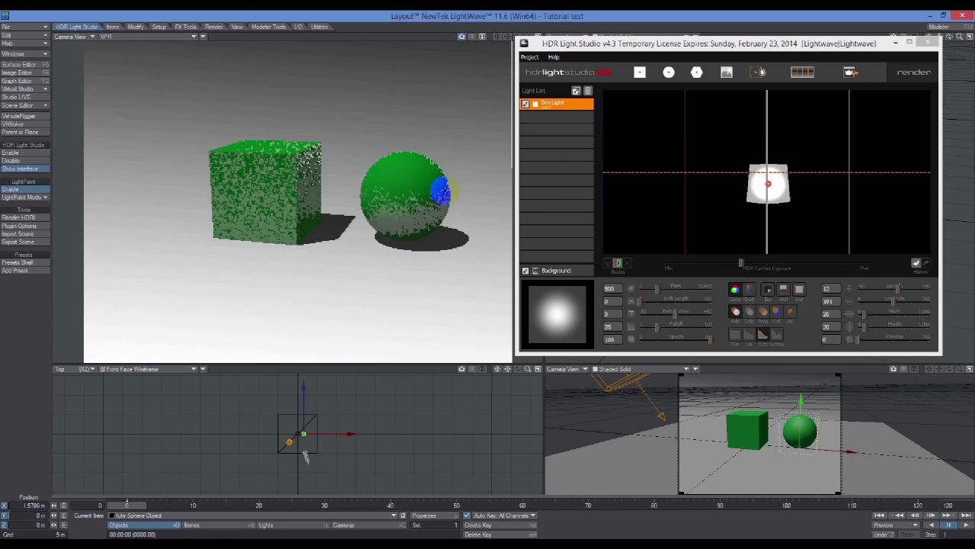
mouse_move(442, 189)
mouse_down()
mouse_move(224, 163)
mouse_move(216, 173)
mouse_move(268, 196)
mouse_move(411, 184)
mouse_move(398, 196)
mouse_move(398, 172)
mouse_move(385, 175)
mouse_move(417, 206)
mouse_move(226, 201)
mouse_move(251, 185)
mouse_move(398, 189)
mouse_move(386, 170)
mouse_move(407, 162)
mouse_up()
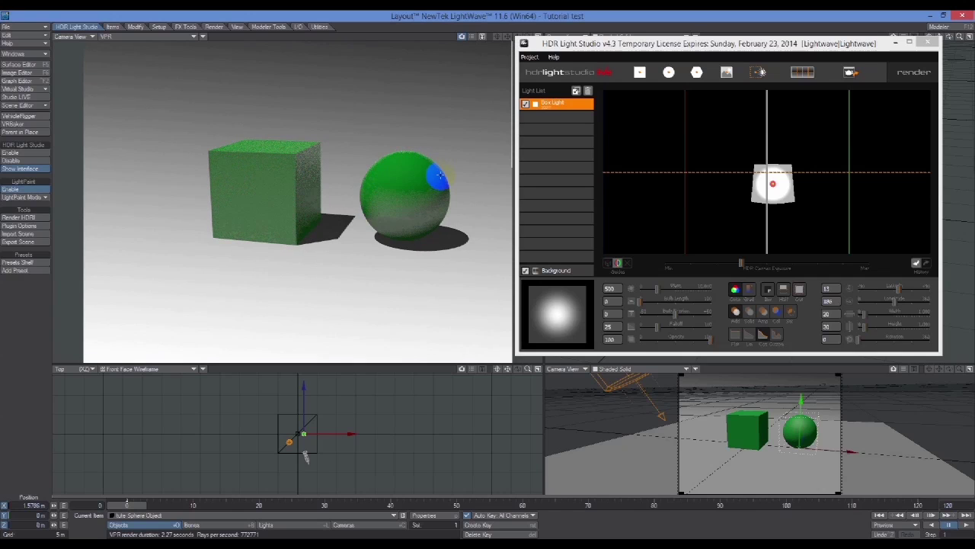
drag(362, 166, 423, 161)
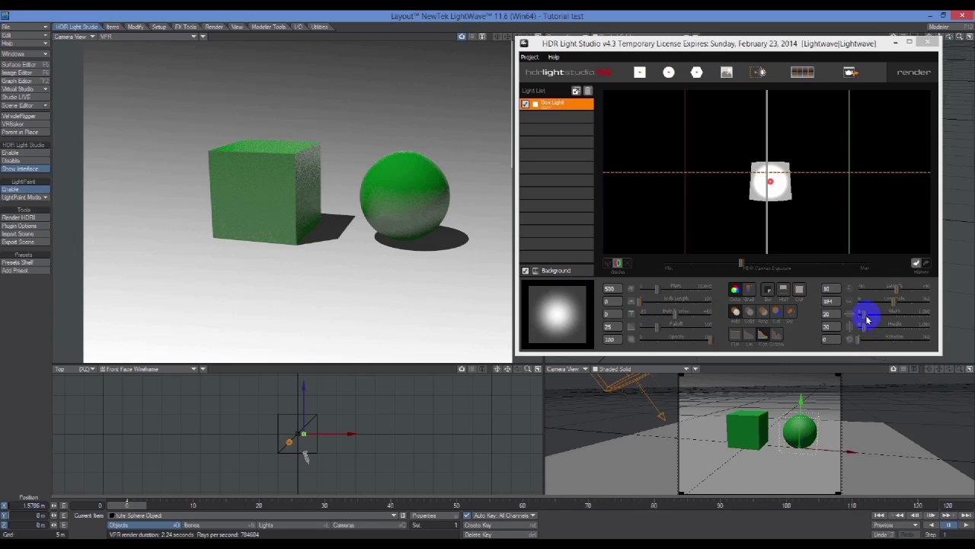
- Resize the Box Light to a width and height of 53 while testing its rim highlight on both sides of the sphere
drag(866, 320, 883, 333)
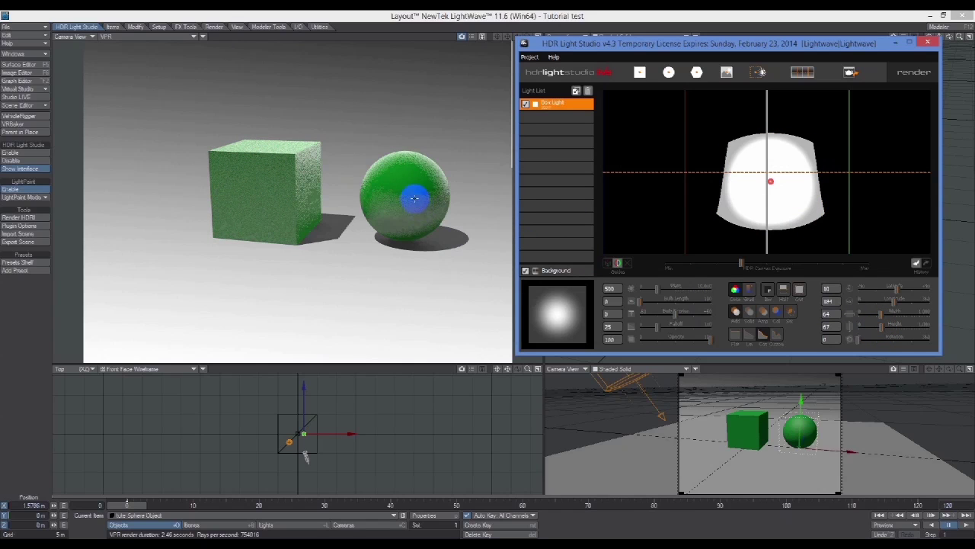
mouse_move(414, 198)
mouse_down()
mouse_move(403, 170)
mouse_move(371, 187)
mouse_up()
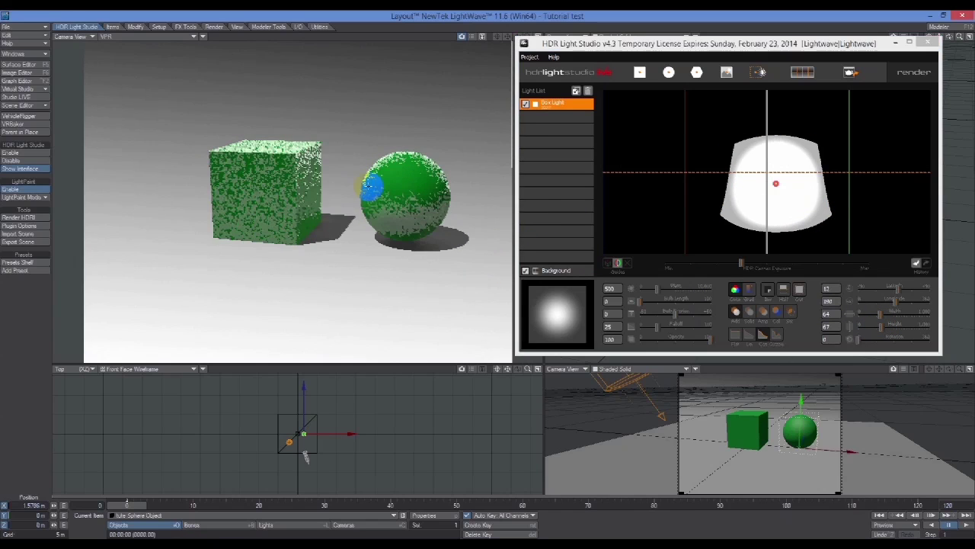
click(444, 197)
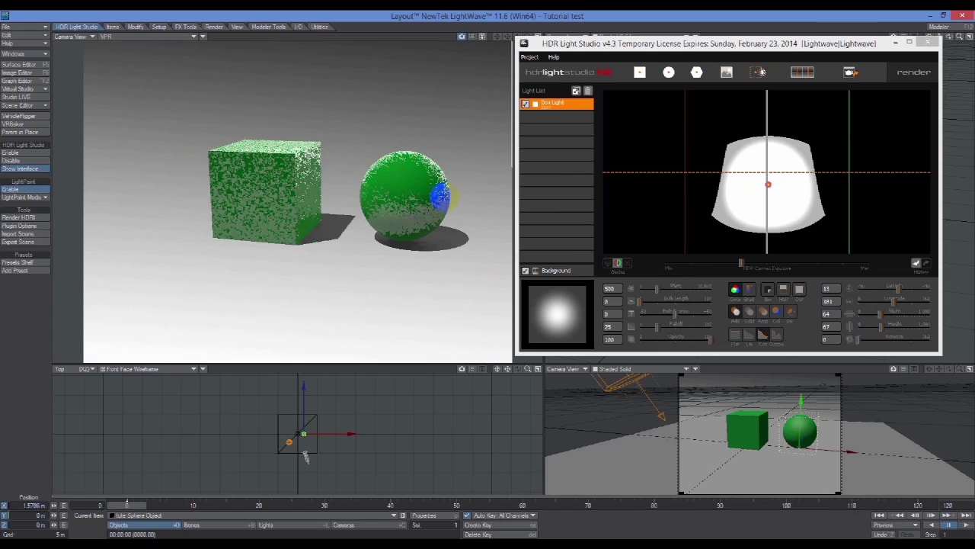
click(882, 322)
mouse_move(883, 315)
mouse_down()
mouse_move(806, 255)
mouse_move(879, 312)
mouse_move(876, 329)
mouse_move(899, 327)
mouse_move(870, 317)
mouse_move(908, 316)
mouse_move(881, 318)
mouse_move(894, 327)
mouse_move(877, 329)
mouse_up()
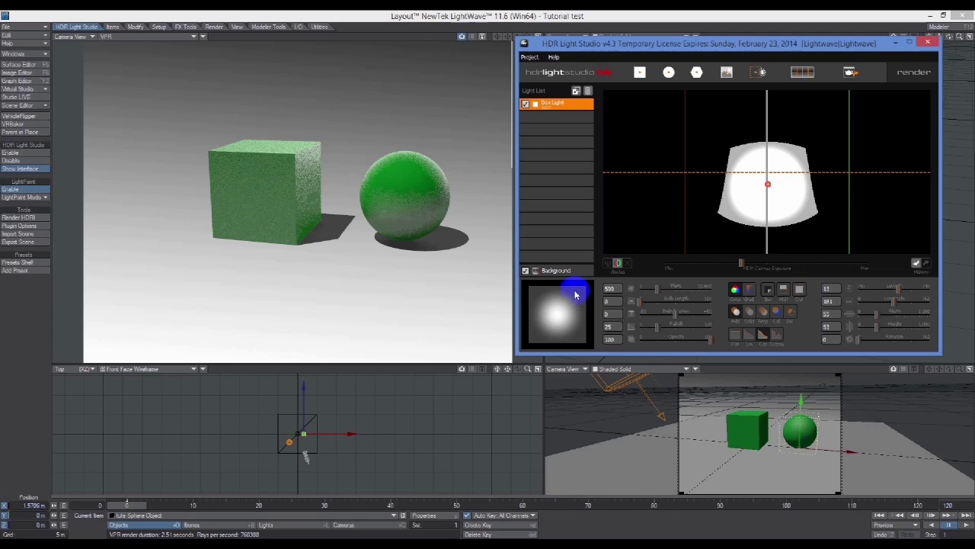
- Set the LightPaint mode to Illumination and place the Box Light so it illuminates the cube's front face
click(42, 198)
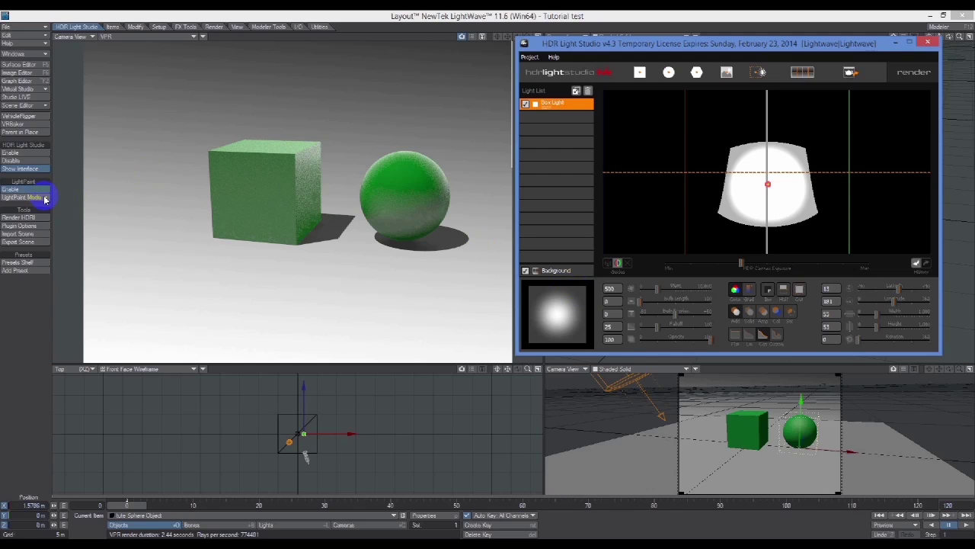
click(43, 198)
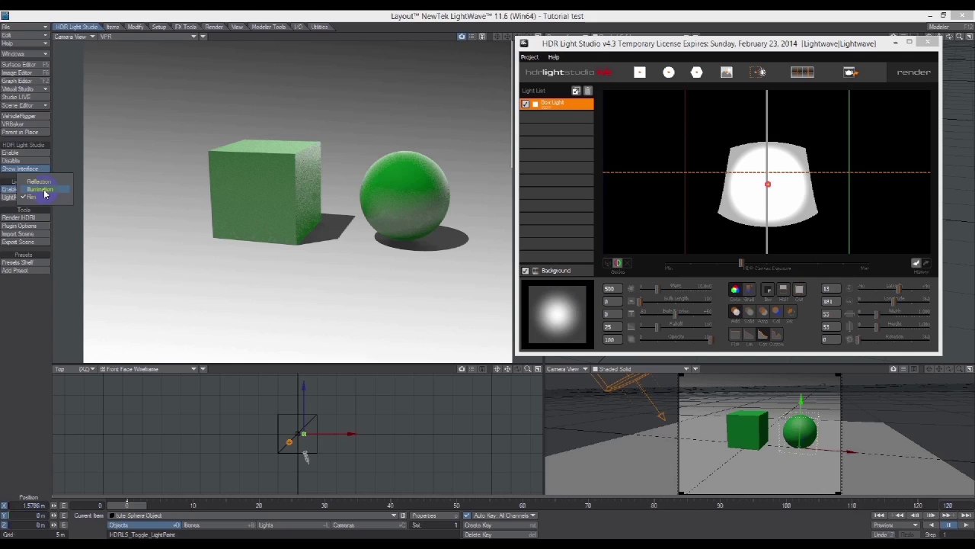
click(43, 191)
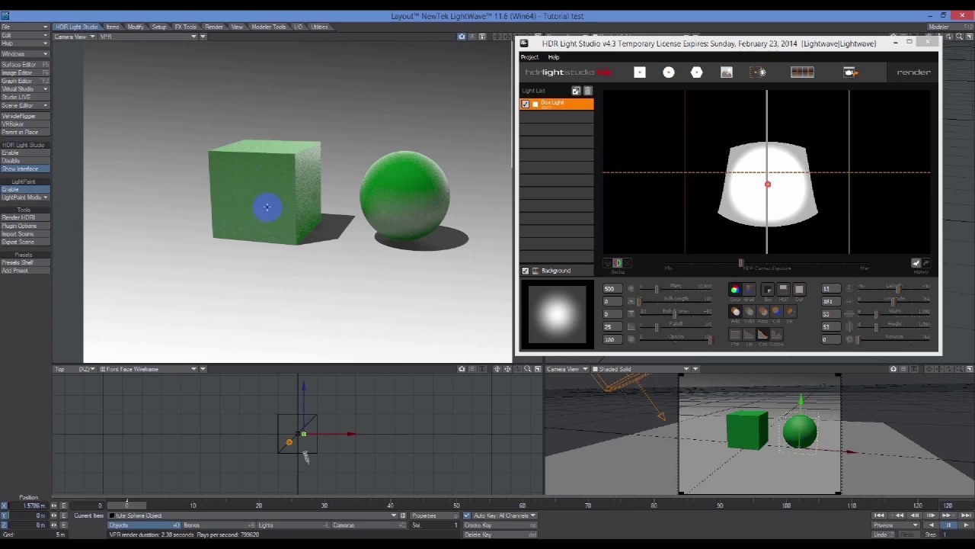
click(253, 191)
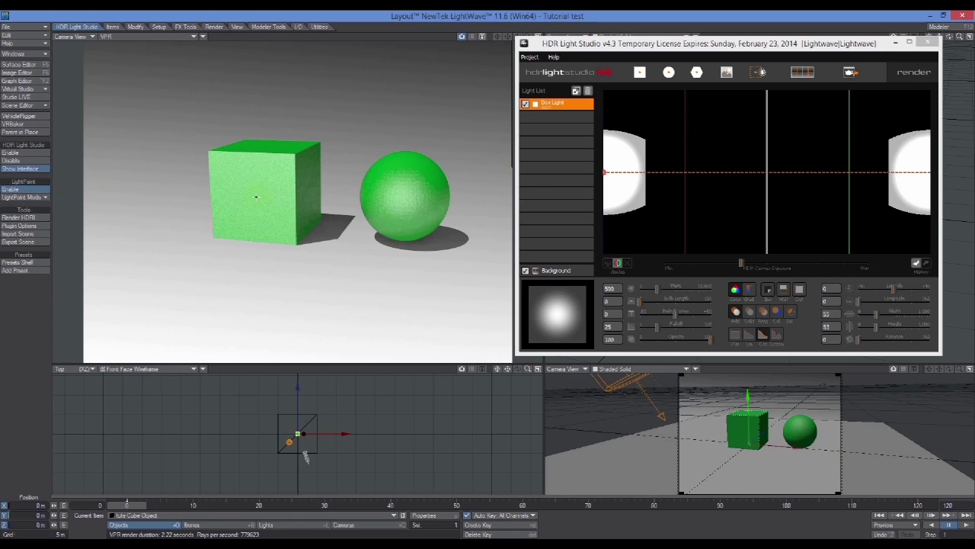
- Delete the small second Box Light and duplicate the remaining Box Light that illuminates the cube's front
click(256, 197)
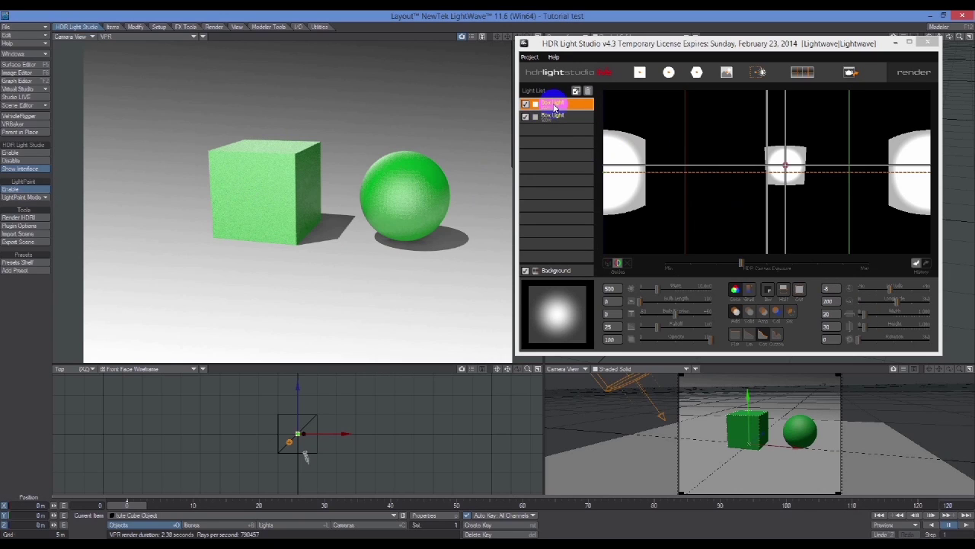
click(589, 91)
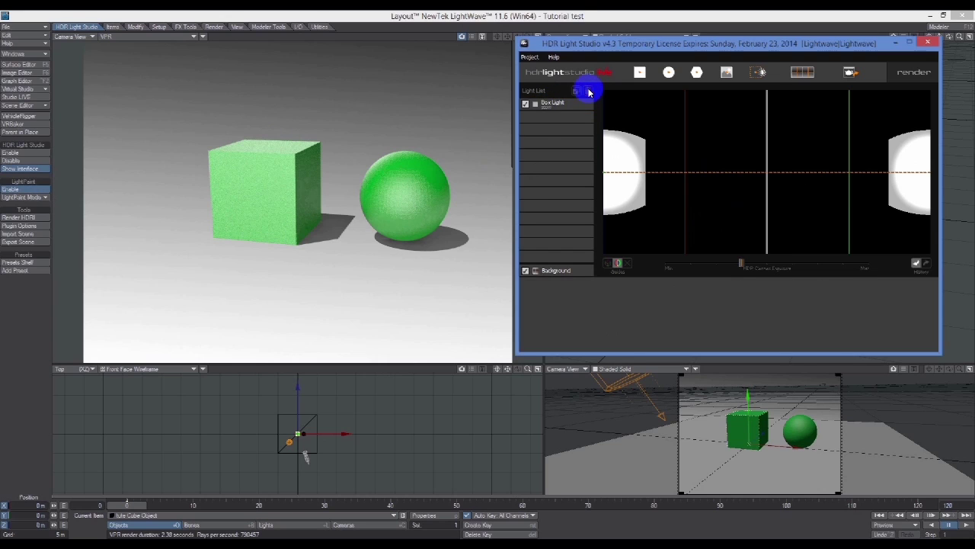
click(558, 105)
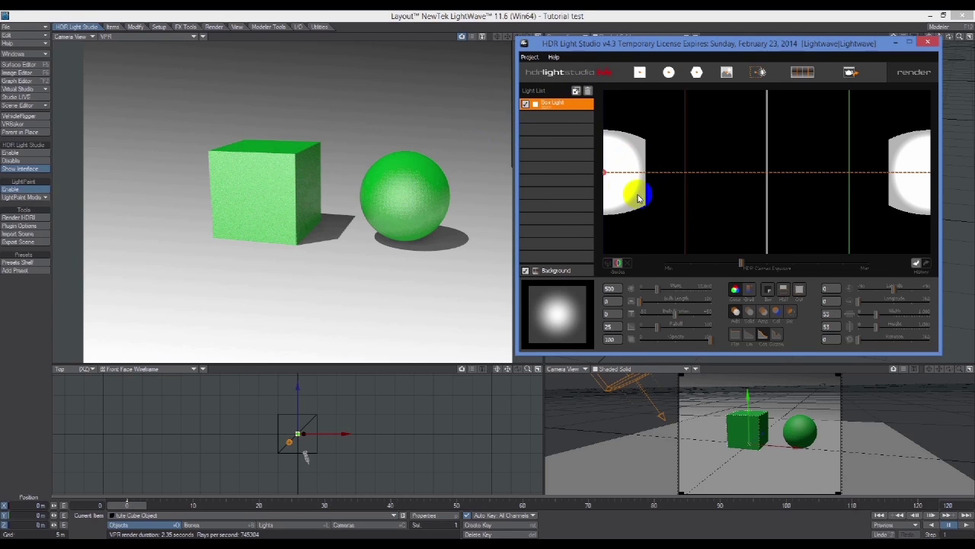
click(577, 91)
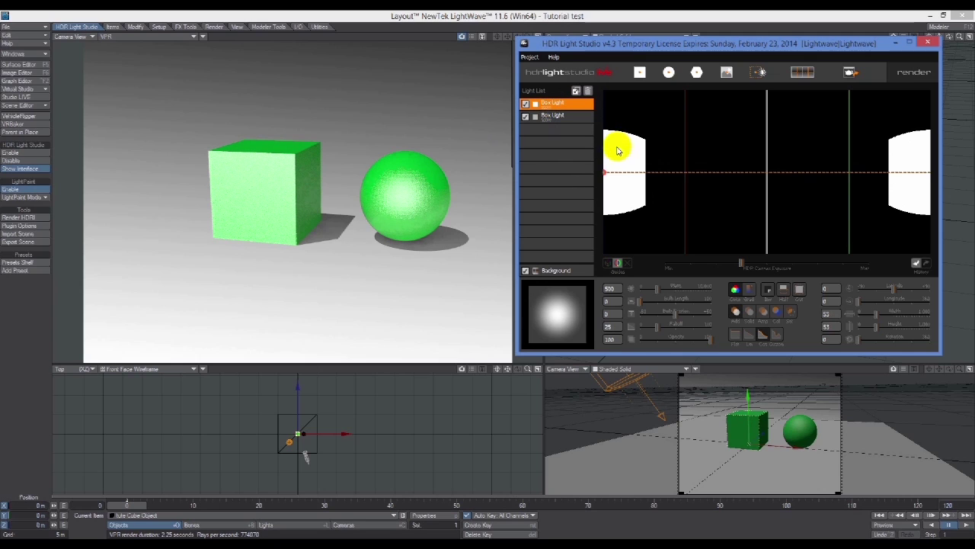
- Set the LightPaint mode to Reflection and place the duplicated Box Light's reflection on the cube's front face
click(875, 190)
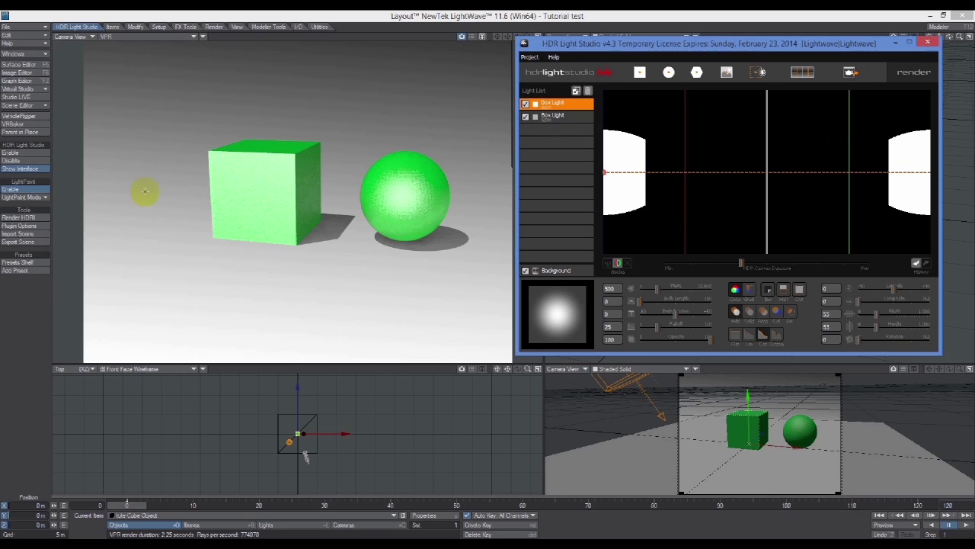
click(43, 197)
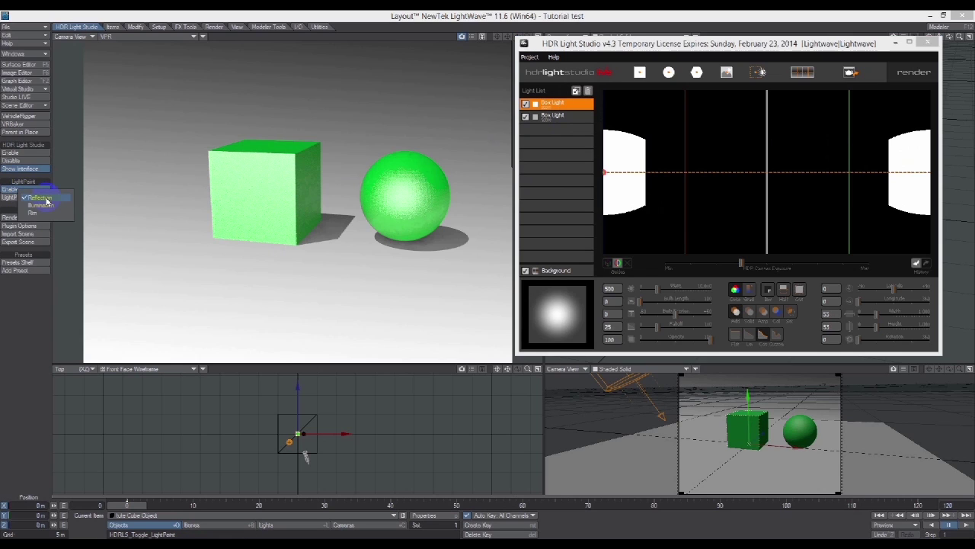
click(42, 198)
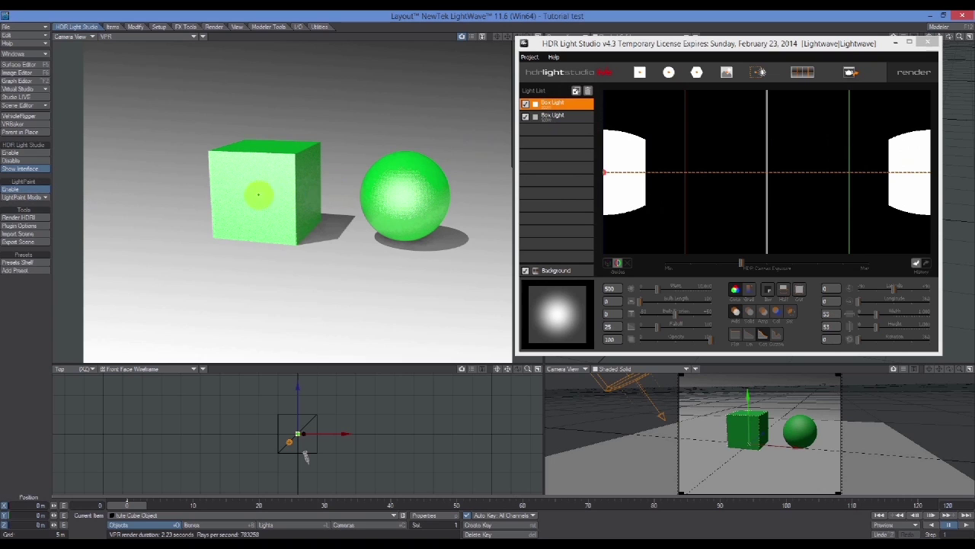
click(254, 193)
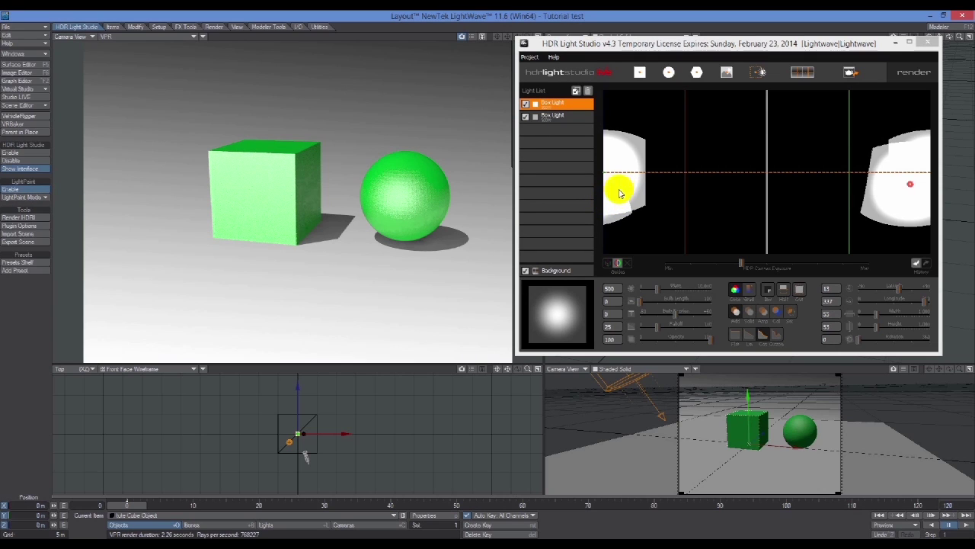
click(616, 141)
mouse_move(616, 141)
mouse_down()
mouse_move(640, 145)
mouse_move(636, 191)
mouse_move(620, 207)
mouse_move(631, 205)
mouse_up()
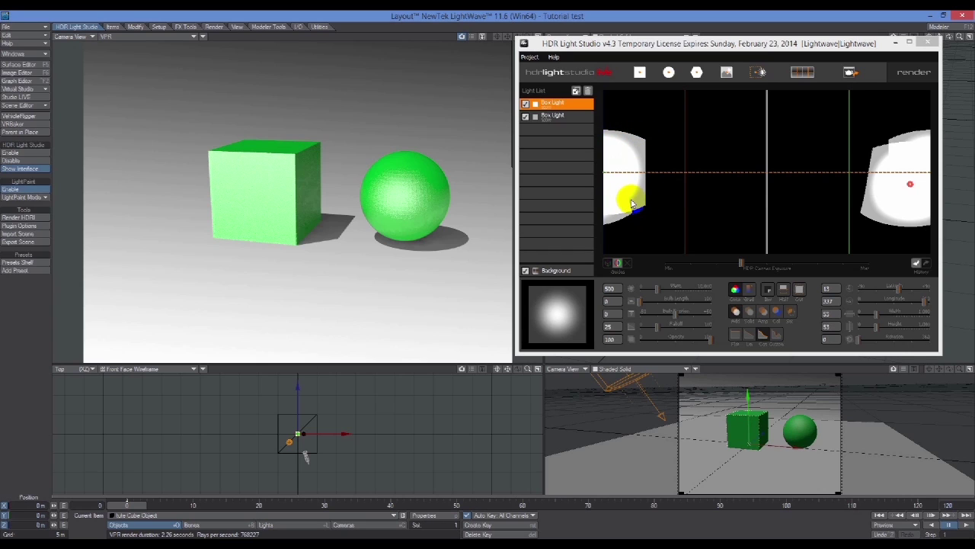
- LightPaint the duplicated Box Light onto the upper part of the sphere and shrink it to a width of 26 with a reduced height
drag(376, 173, 427, 168)
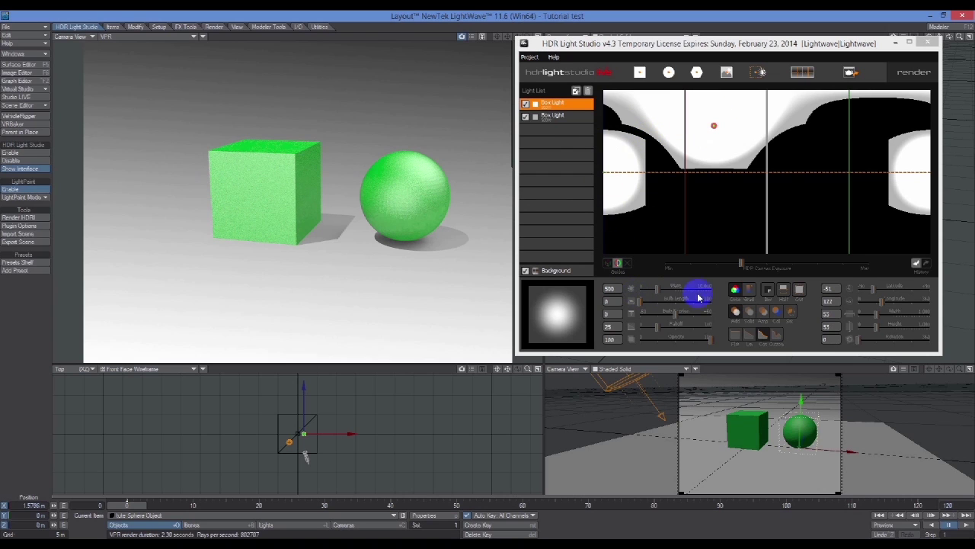
mouse_move(880, 320)
mouse_down()
mouse_move(871, 315)
mouse_move(868, 328)
mouse_up()
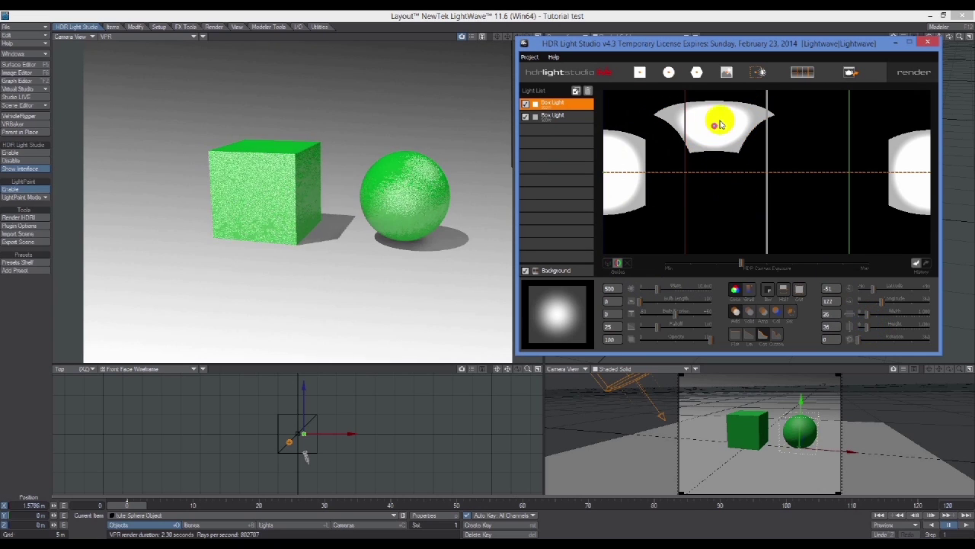
click(414, 160)
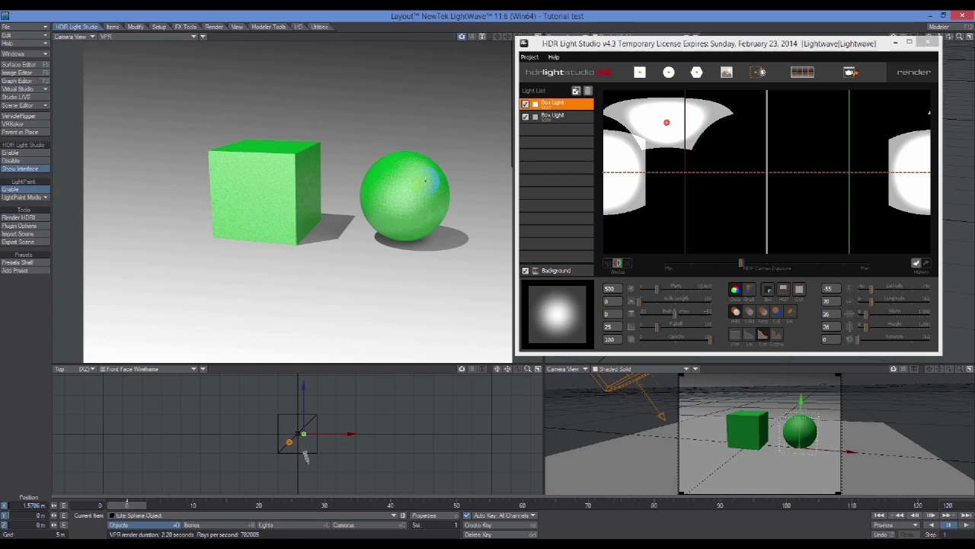
- Resize the other Box Light, second in the light list, to a width of 36 and a height of 34
click(552, 117)
drag(875, 313, 856, 311)
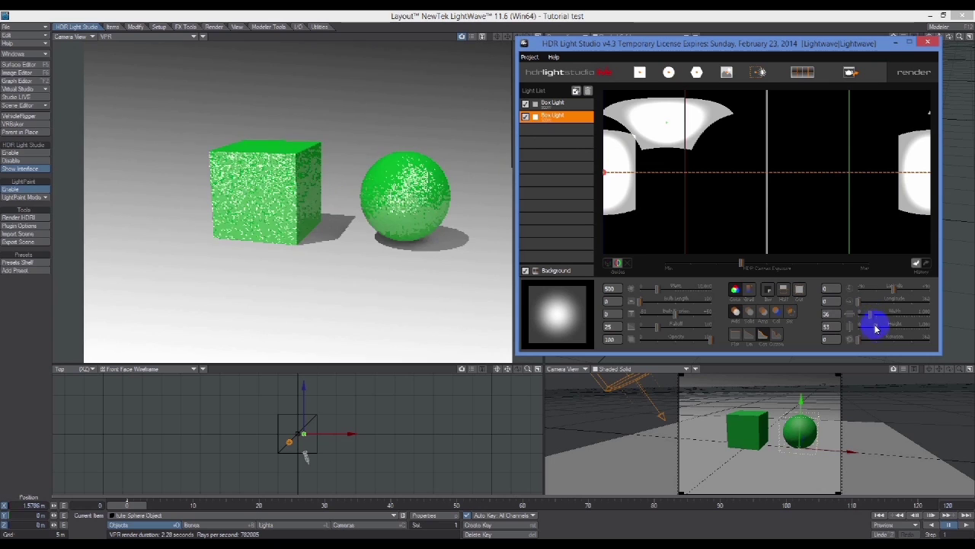
drag(876, 328, 871, 328)
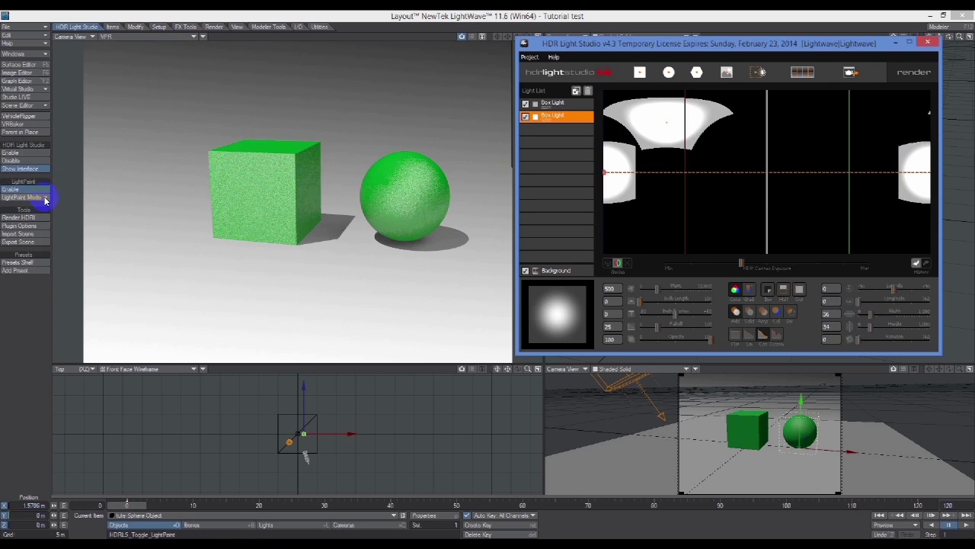
- Set the LightPaint mode to Illumination and aim the second Box Light at the upper right of the sphere
click(45, 201)
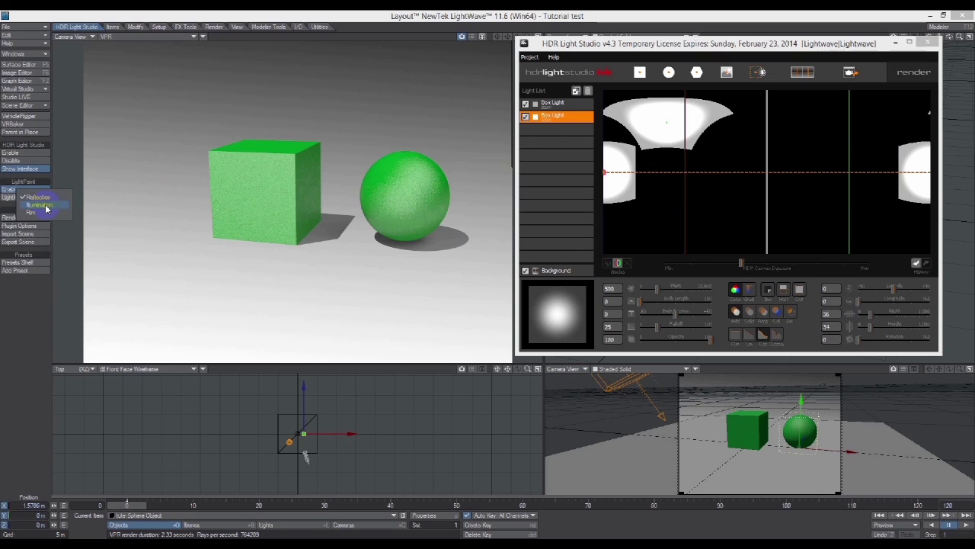
click(43, 205)
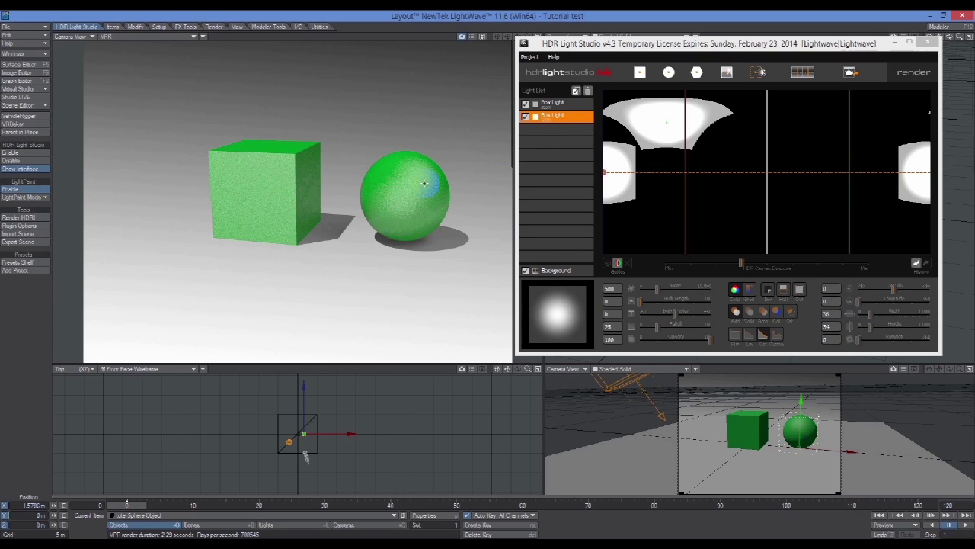
click(423, 183)
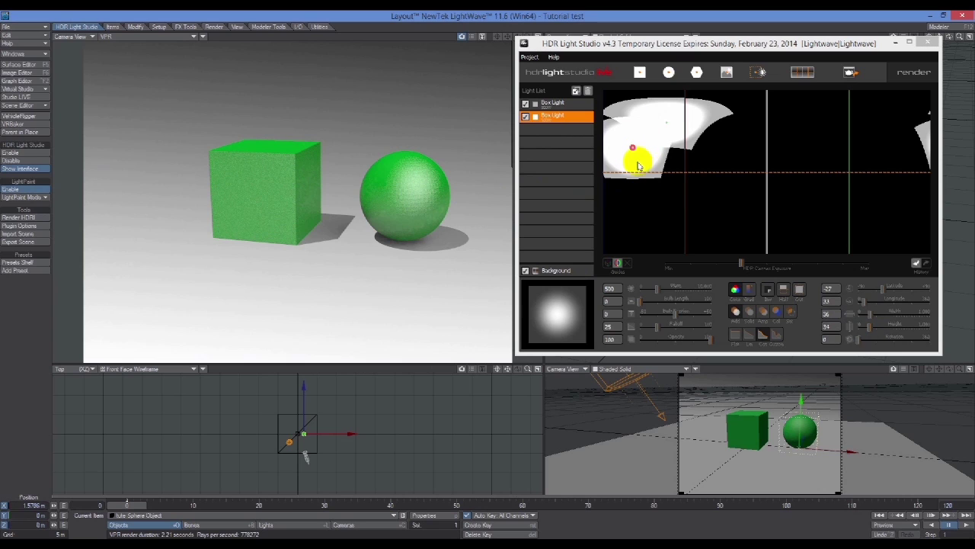
click(671, 158)
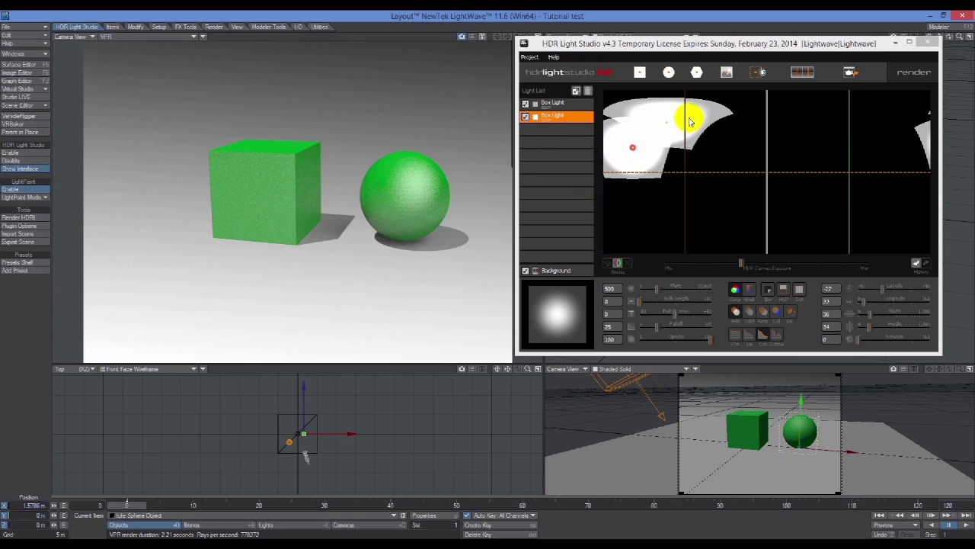
click(637, 202)
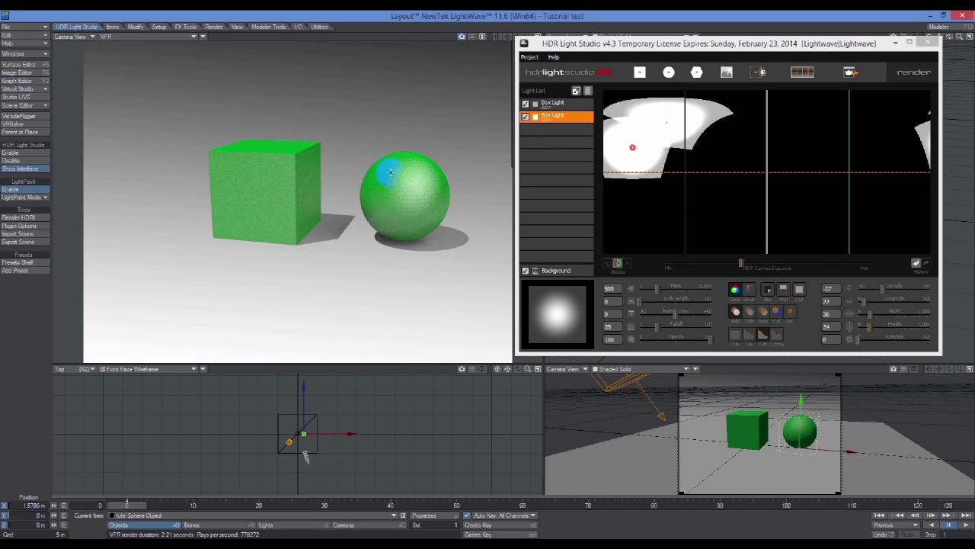
click(45, 196)
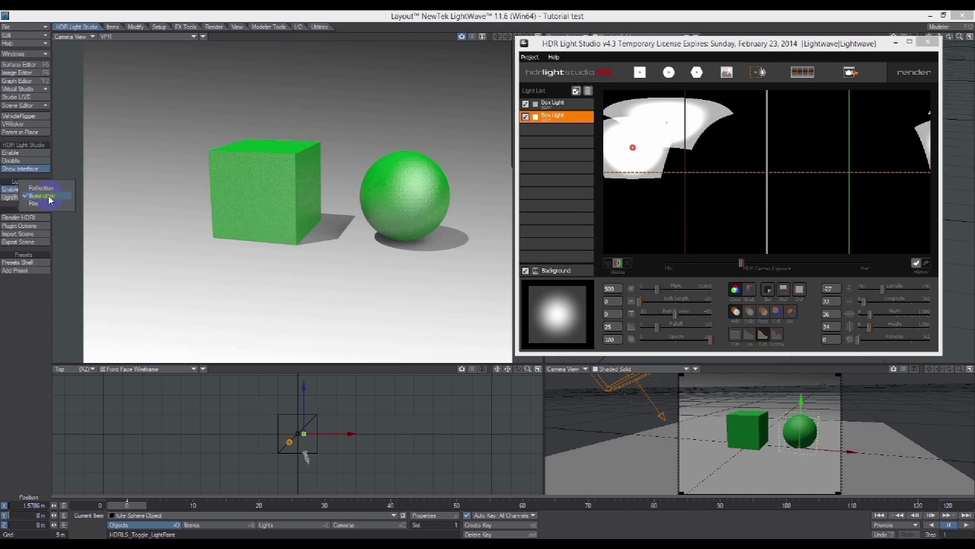
click(49, 199)
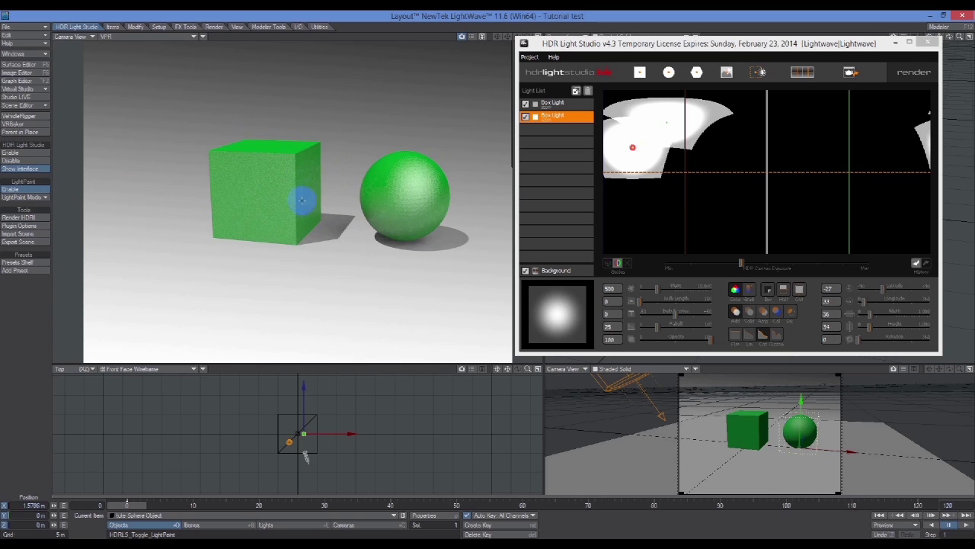
- Disable the node-based shading on the Cube and Sphere surfaces in the Surface Editor
click(42, 67)
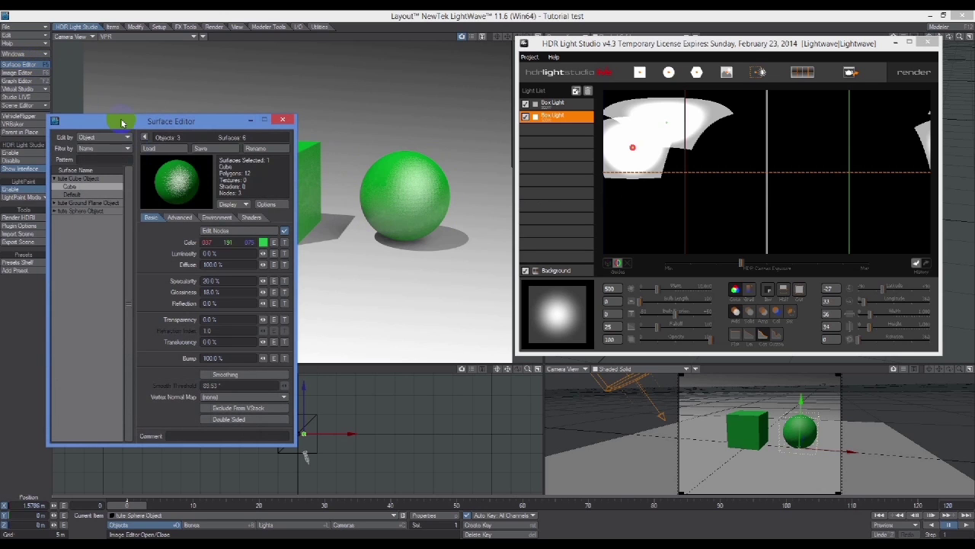
drag(126, 118, 298, 94)
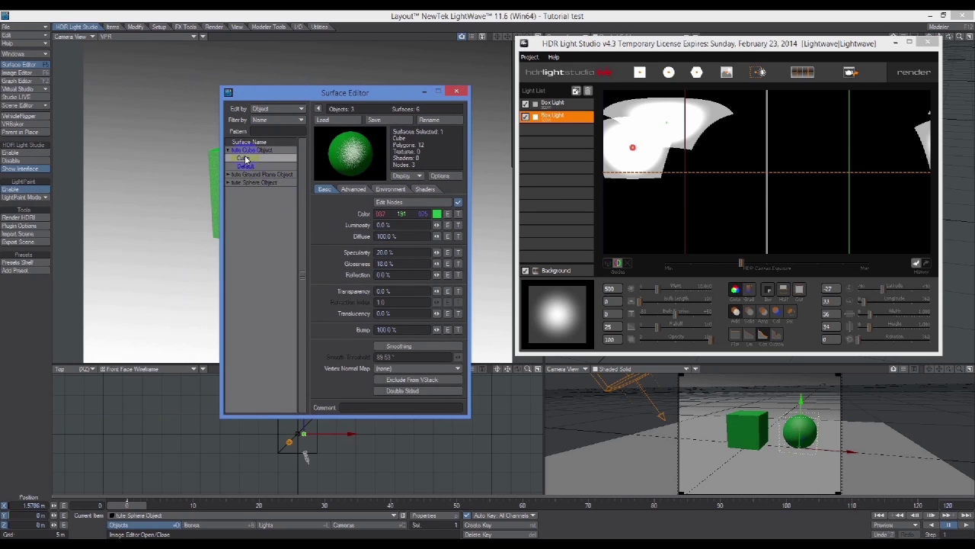
click(403, 204)
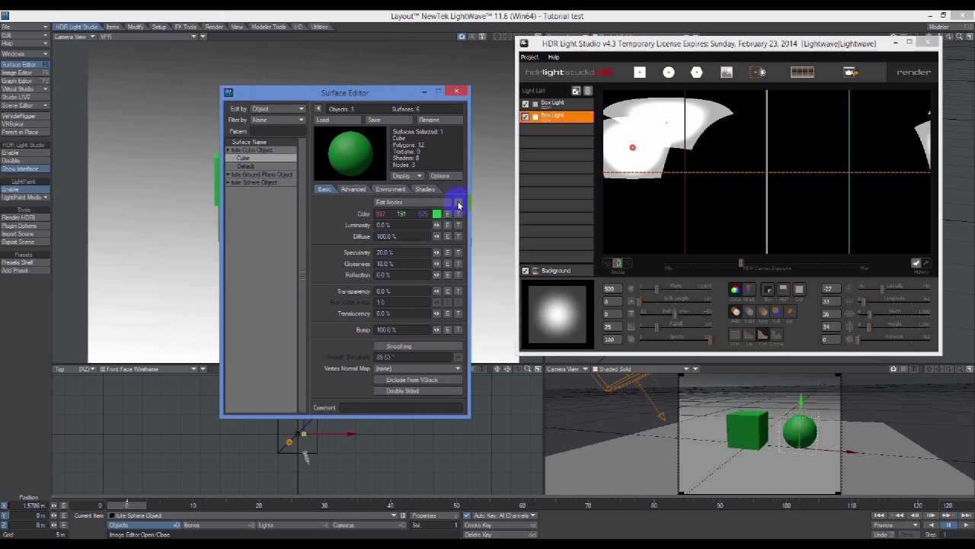
click(249, 170)
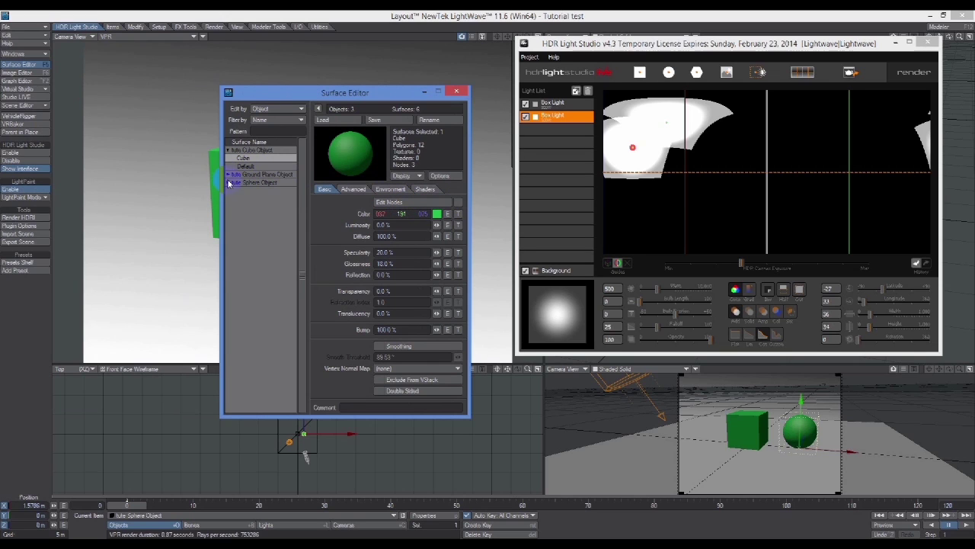
click(228, 183)
click(247, 199)
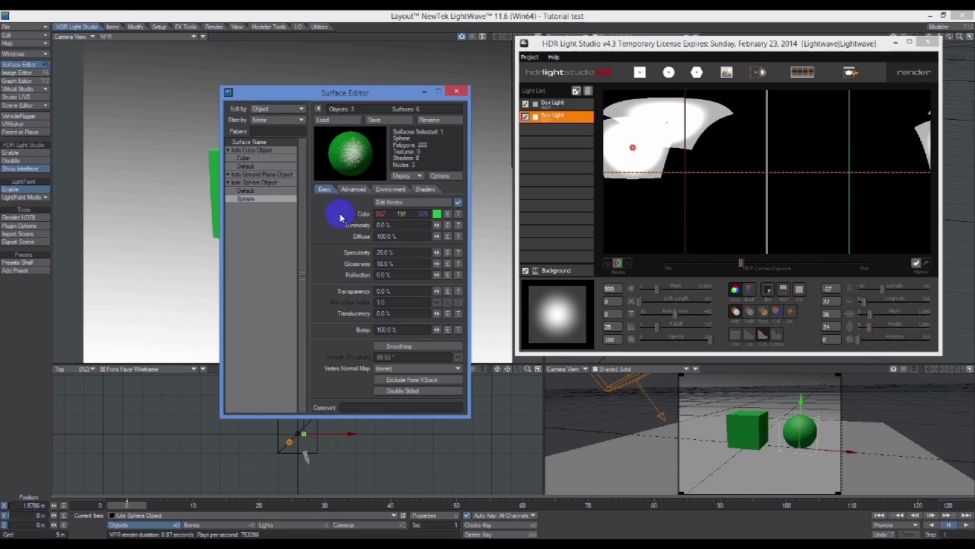
click(458, 93)
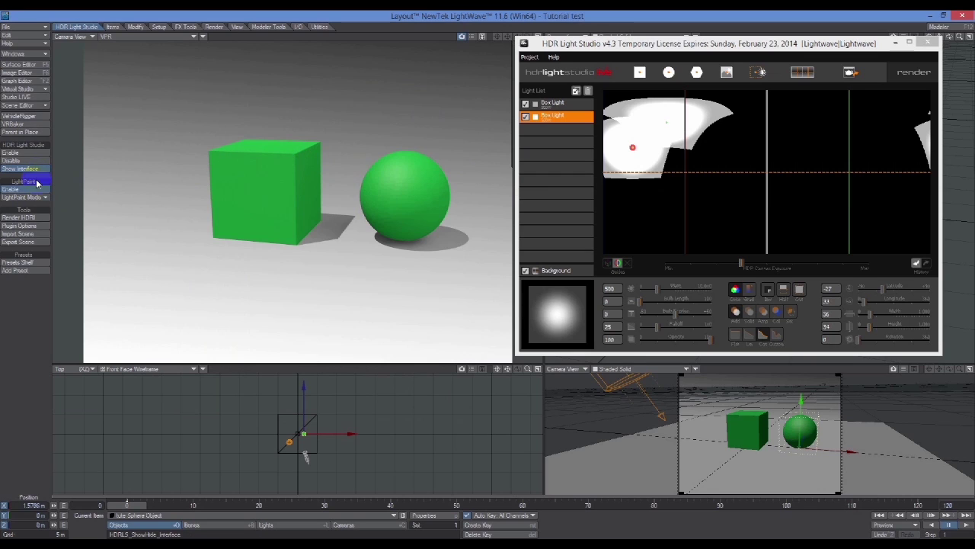
- Set the LightPaint mode to Reflection and place the second Box Light's reflection on the right side of the sphere
click(43, 200)
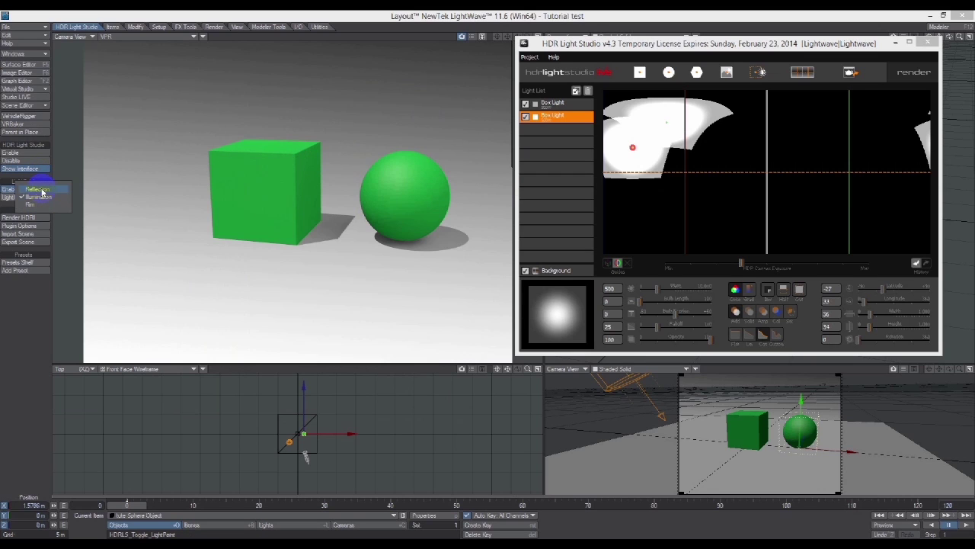
click(39, 190)
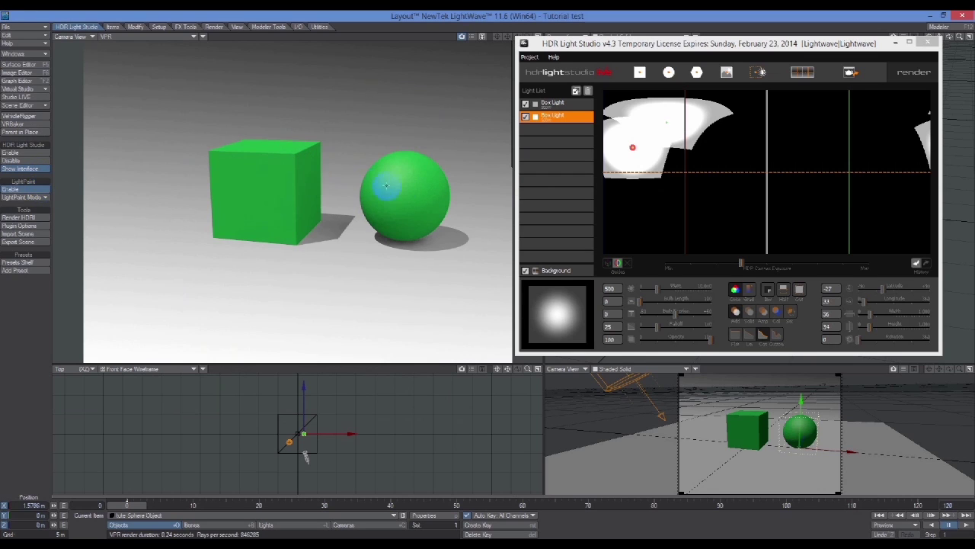
click(434, 190)
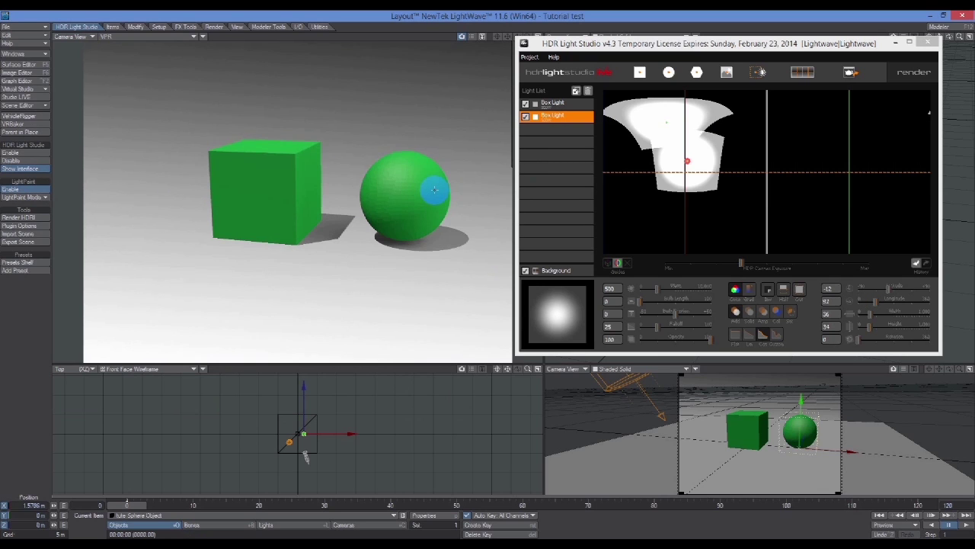
- Test the second Box Light's reflection on the cube's front and right faces and the sphere's left side, ending on the cube's right face
click(254, 171)
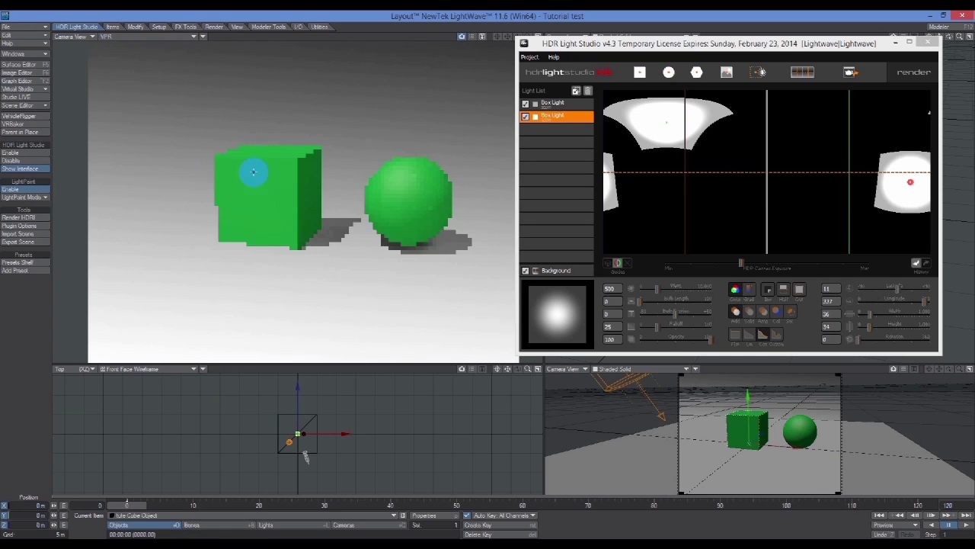
click(305, 169)
click(255, 189)
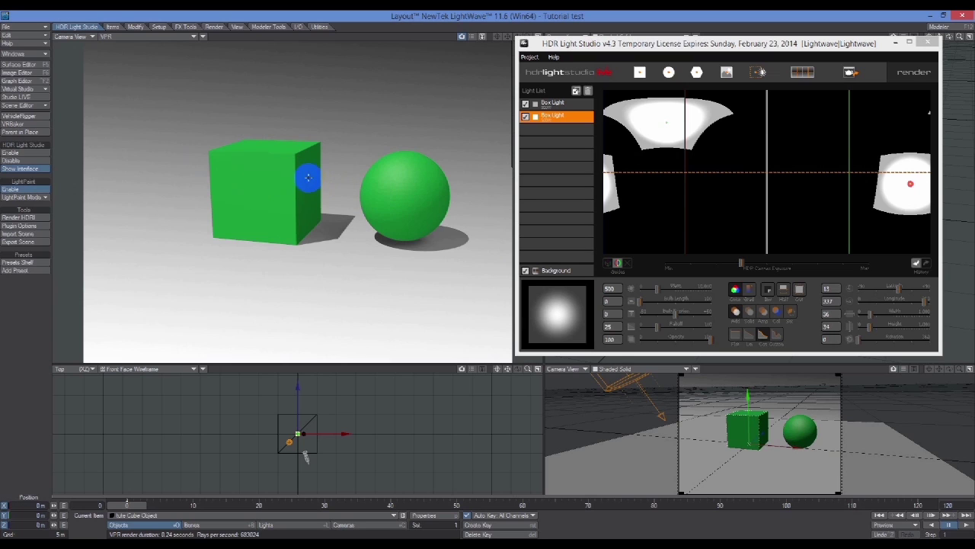
click(308, 174)
click(261, 176)
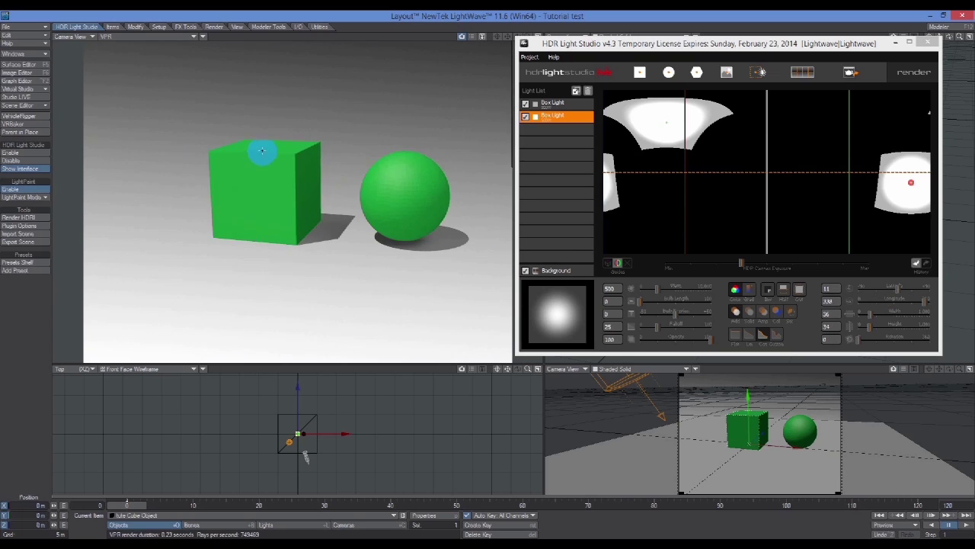
click(307, 180)
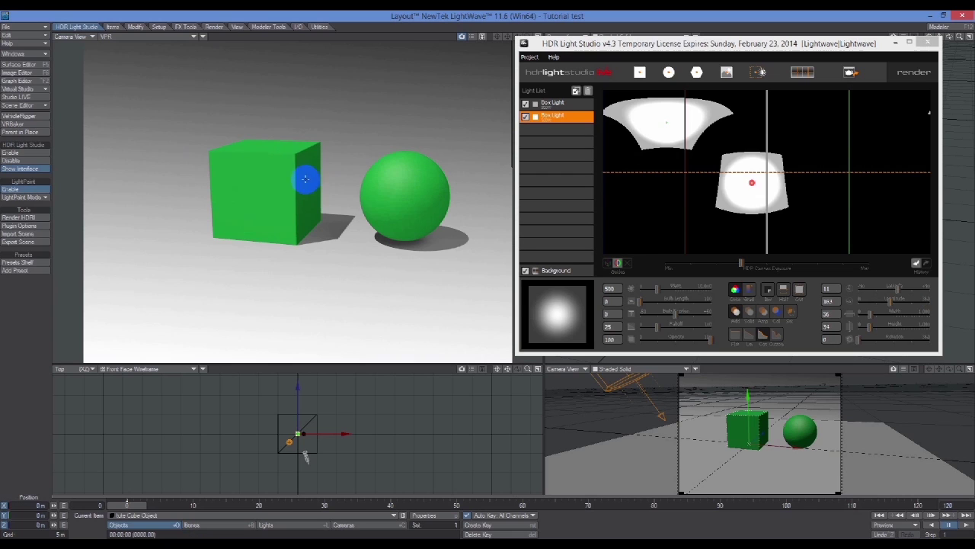
click(261, 184)
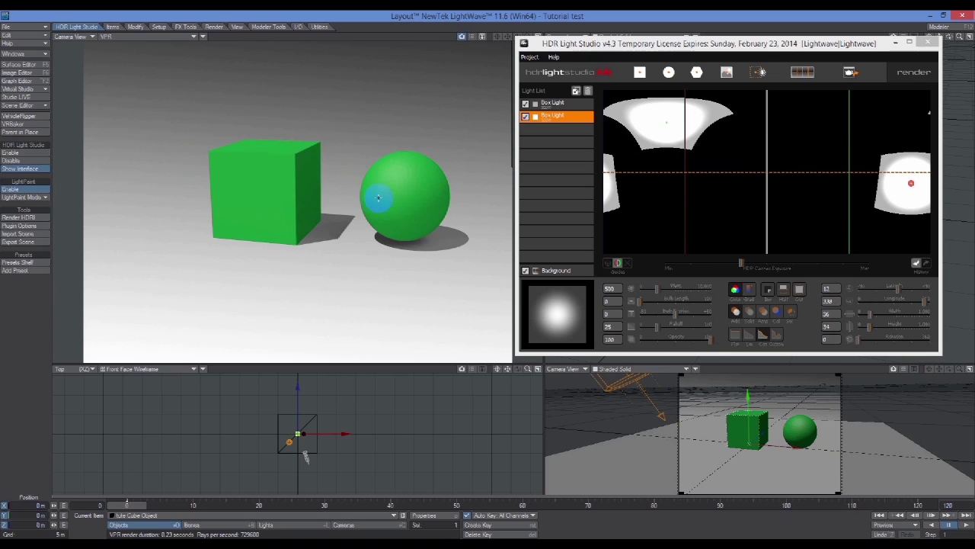
click(385, 194)
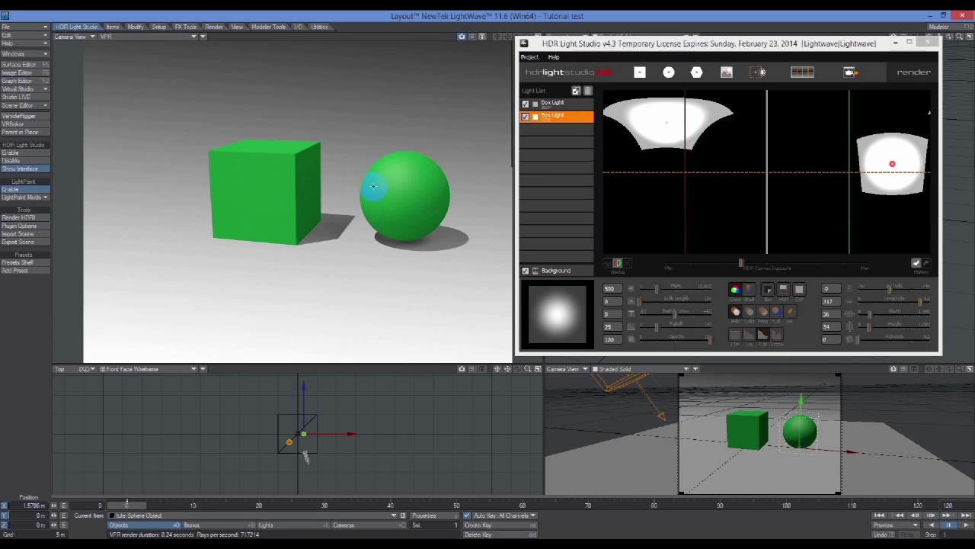
click(307, 180)
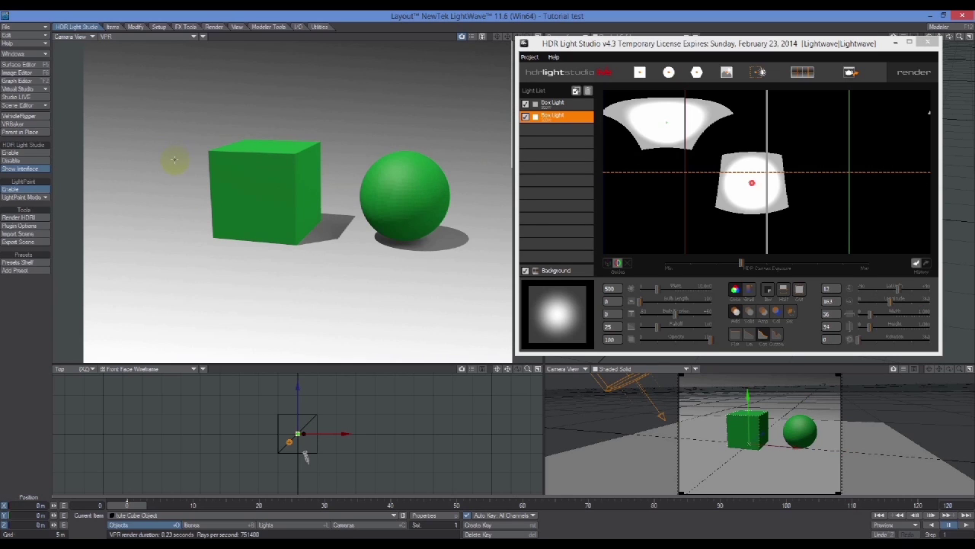
- Set the LightPaint mode to Rim and place the second Box Light as a rim light on the sphere's upper left and upper right
click(41, 201)
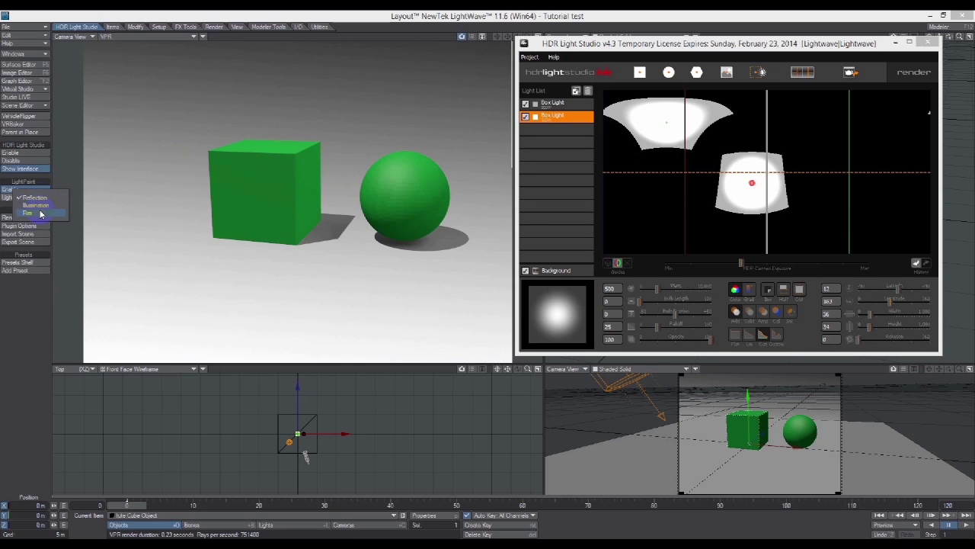
click(55, 213)
click(377, 162)
click(424, 162)
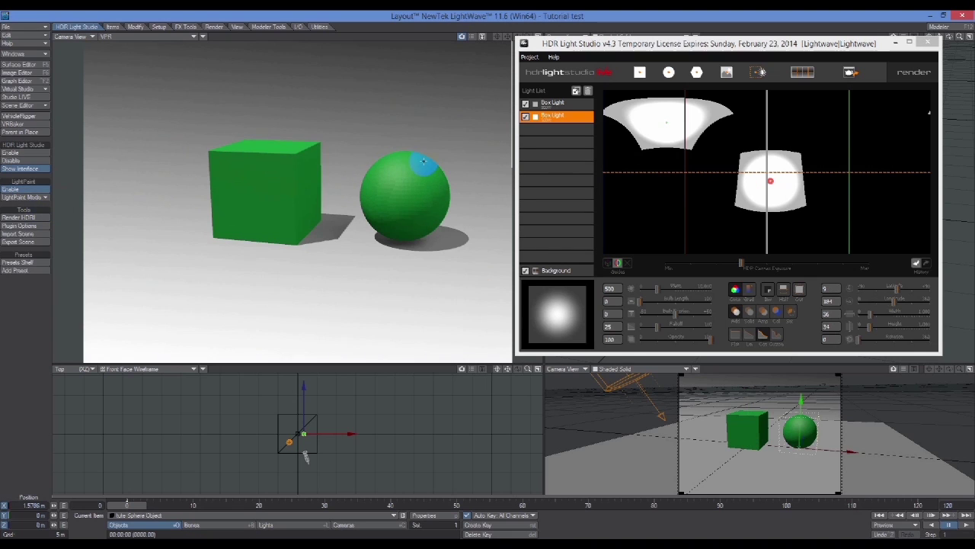
- Test the second Box Light's rim placement around the sphere's right, left and upper edges
click(444, 190)
drag(444, 217, 363, 173)
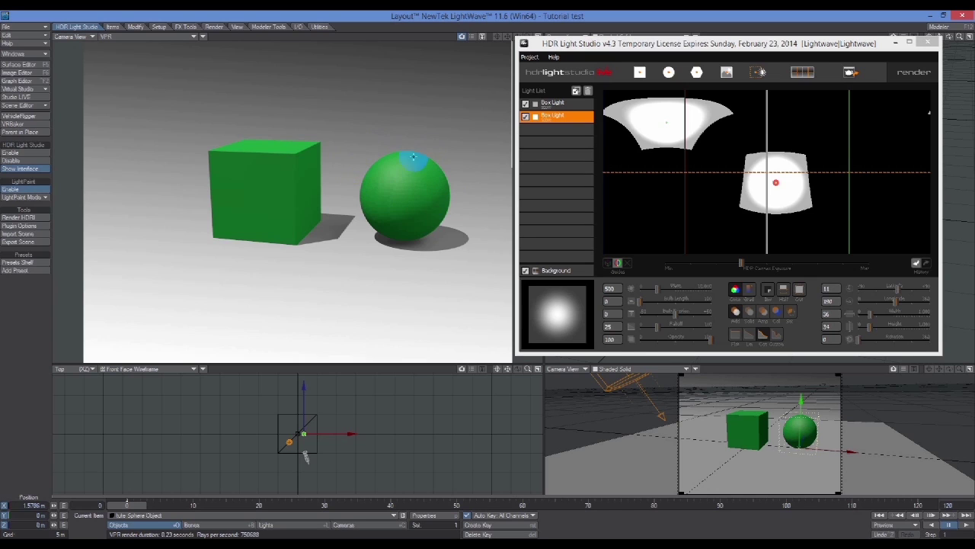
mouse_move(413, 157)
mouse_down()
mouse_move(370, 184)
mouse_move(439, 179)
mouse_move(389, 180)
mouse_move(410, 166)
mouse_move(446, 185)
mouse_move(488, 266)
mouse_move(367, 191)
mouse_move(488, 270)
mouse_up()
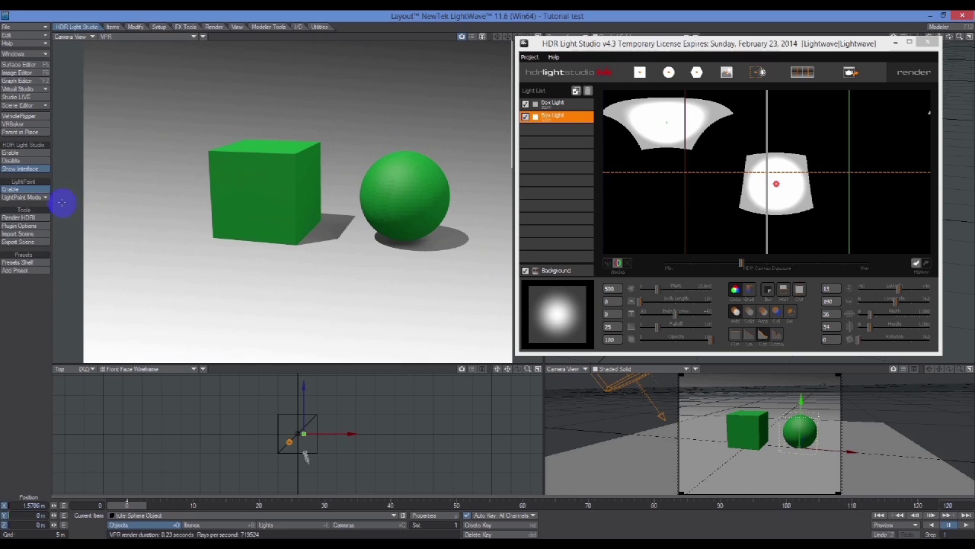
- Set the LightPaint mode to Illumination and light the cube's front face and its right face with the second Box Light
click(40, 200)
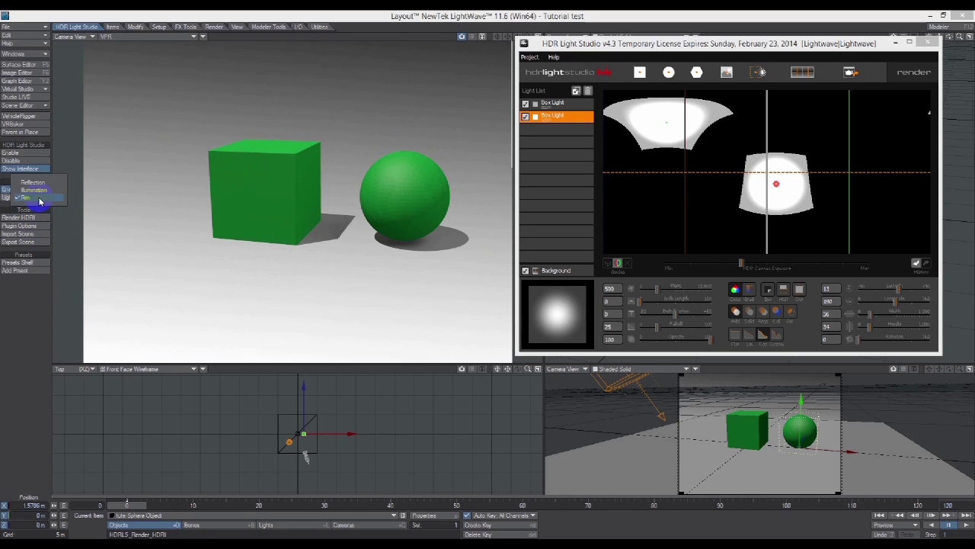
click(40, 199)
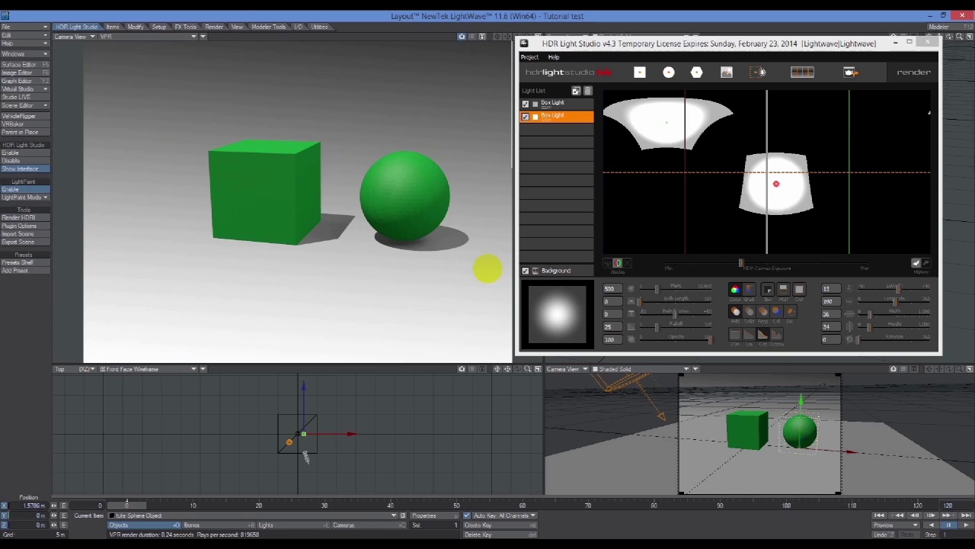
click(308, 179)
click(256, 197)
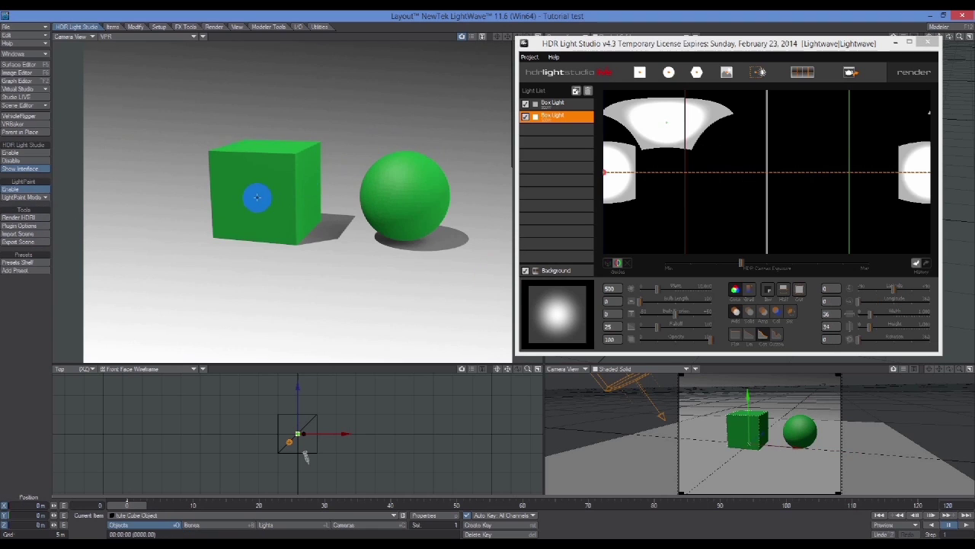
click(307, 193)
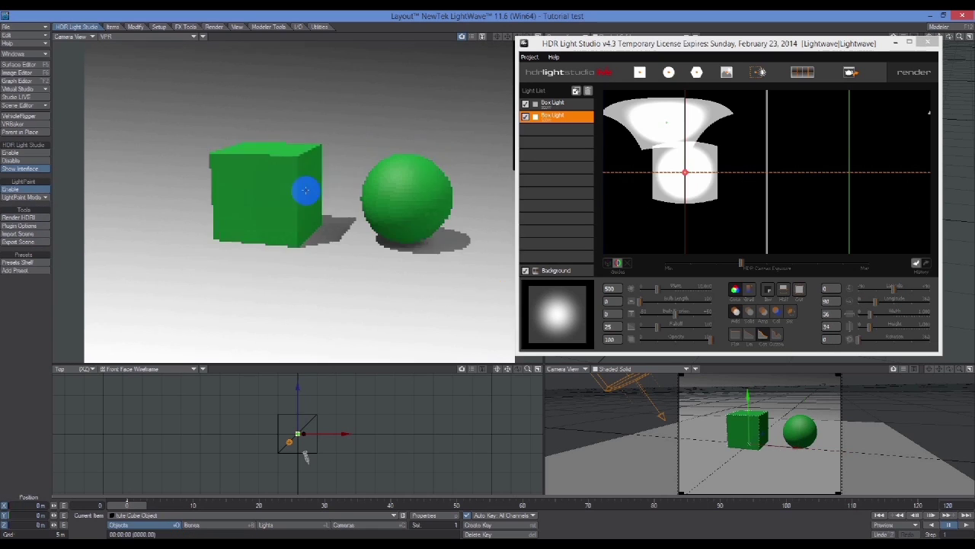
- Test the second Box Light's illumination on the sphere and the cube's top face, ending on the cube's front face
click(415, 230)
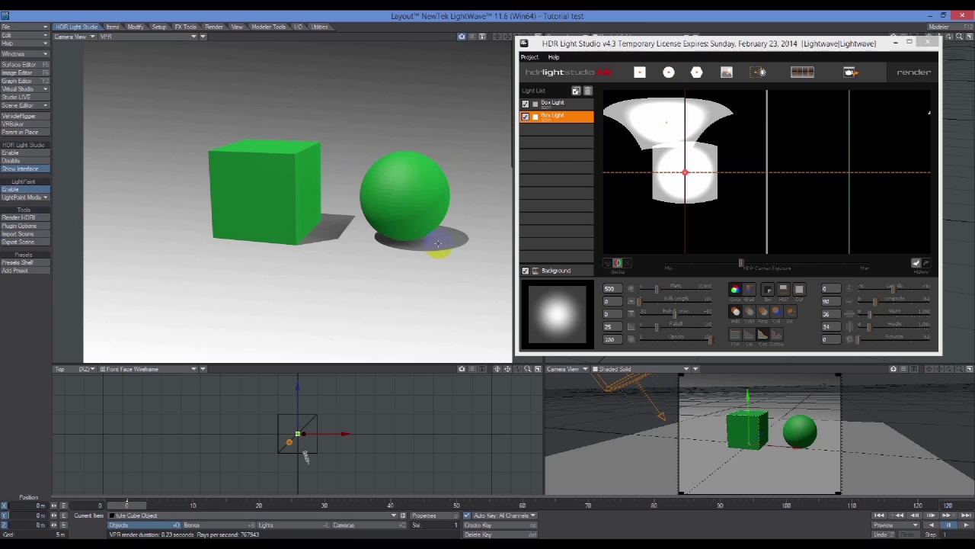
click(446, 243)
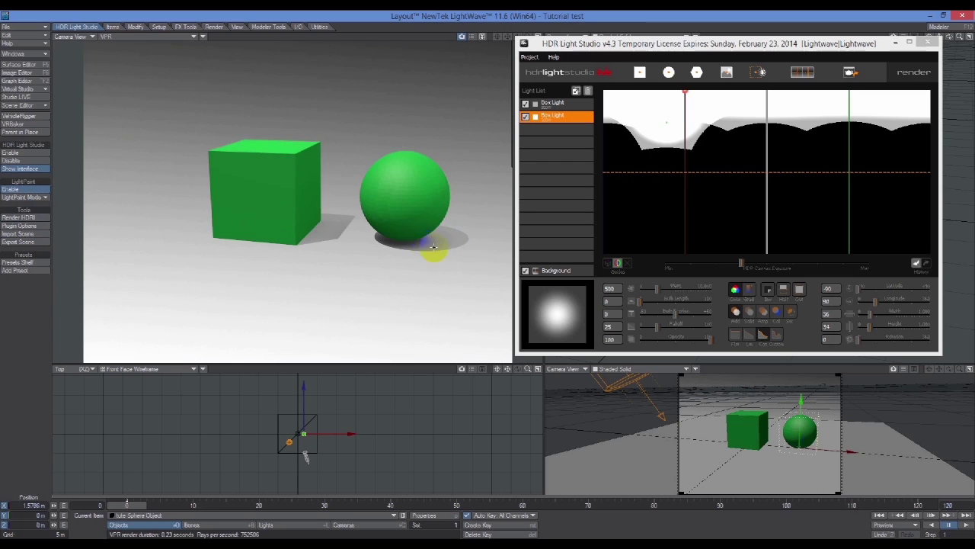
drag(390, 230, 263, 150)
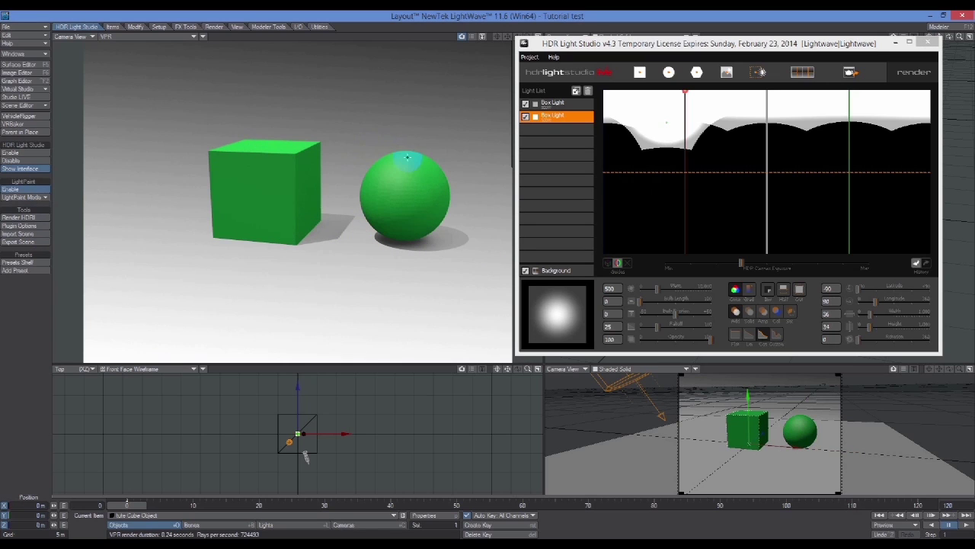
drag(284, 191, 244, 210)
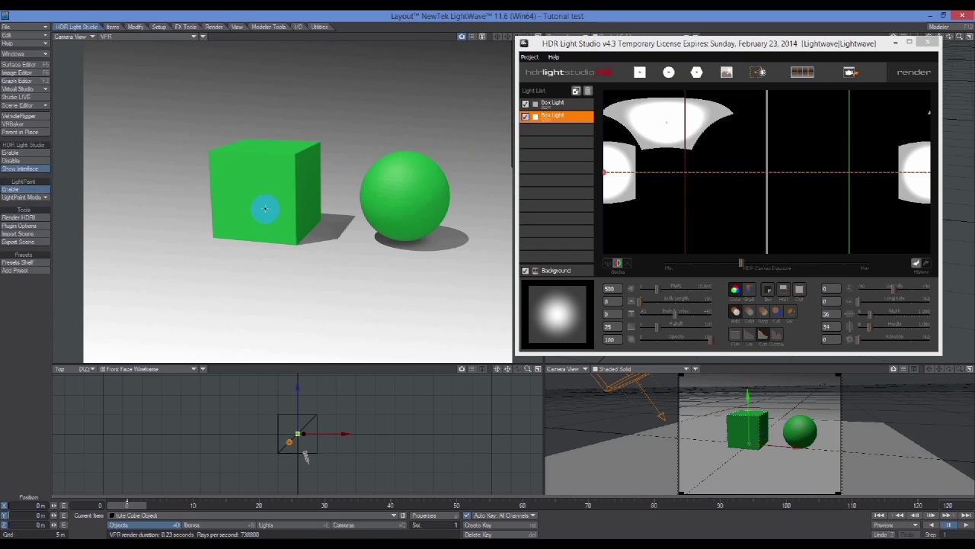
drag(373, 194, 451, 175)
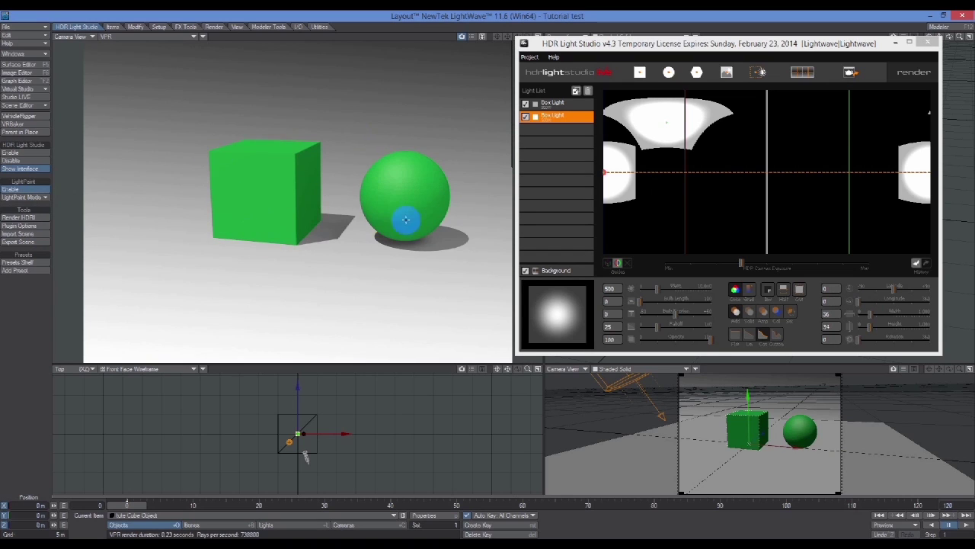
click(269, 232)
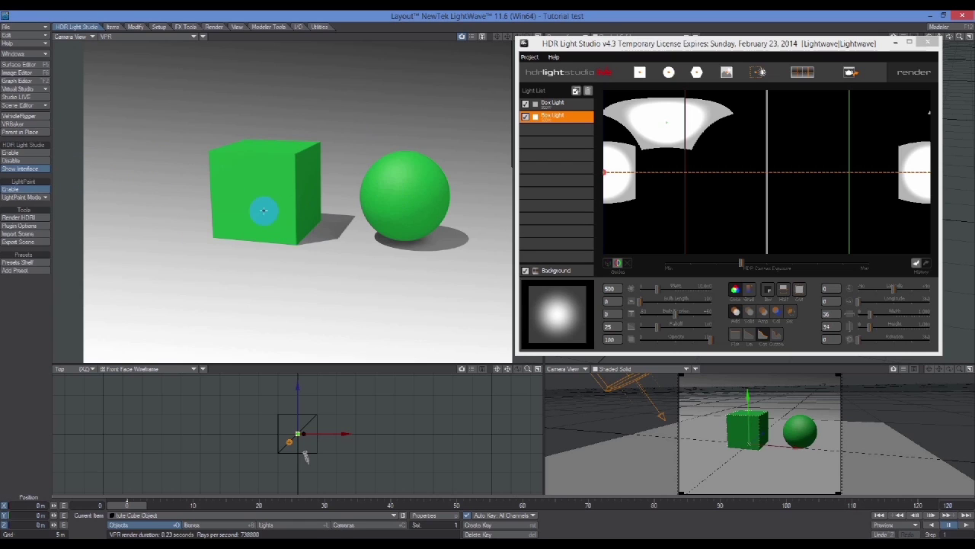
drag(263, 210, 290, 201)
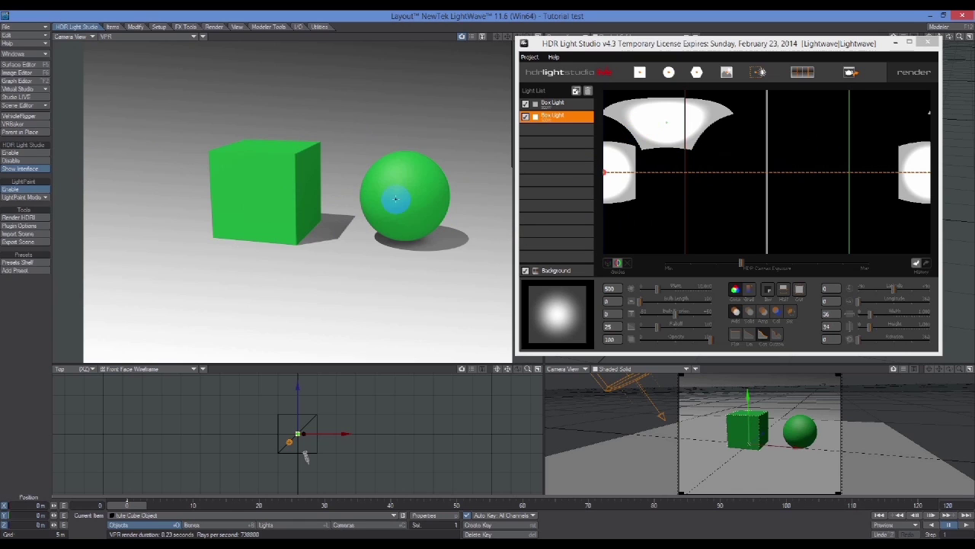
- Re-enable the node-based shading on the Cube and Sphere surfaces in the Surface Editor and close the editor
click(32, 65)
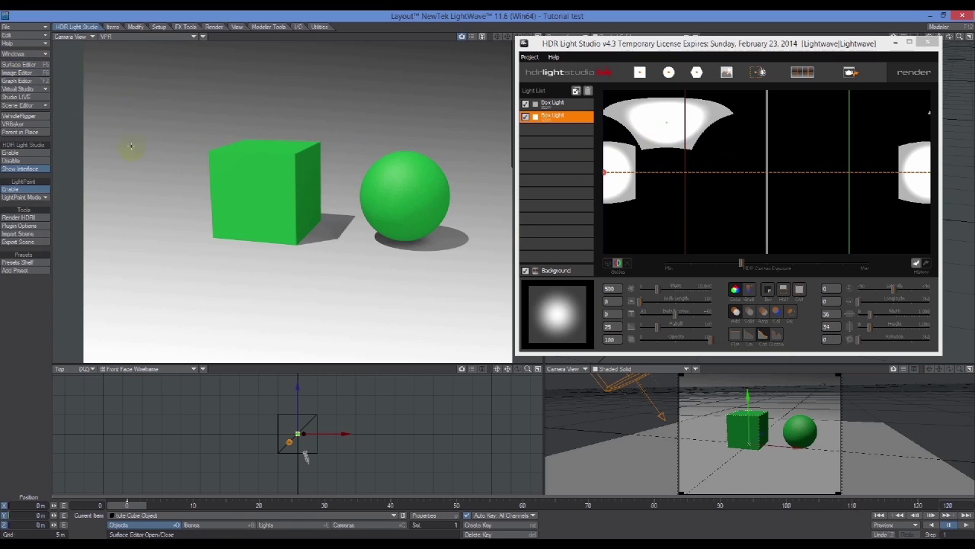
click(36, 65)
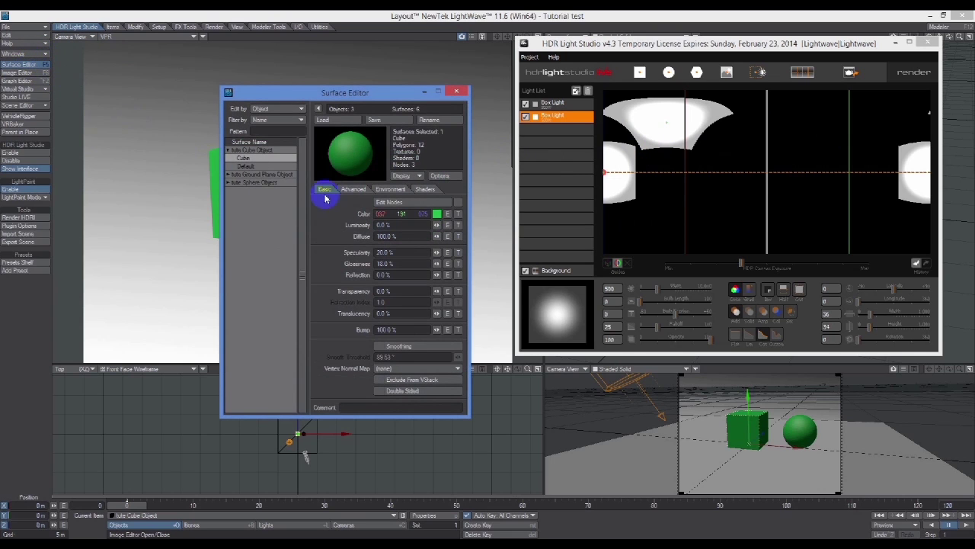
click(458, 202)
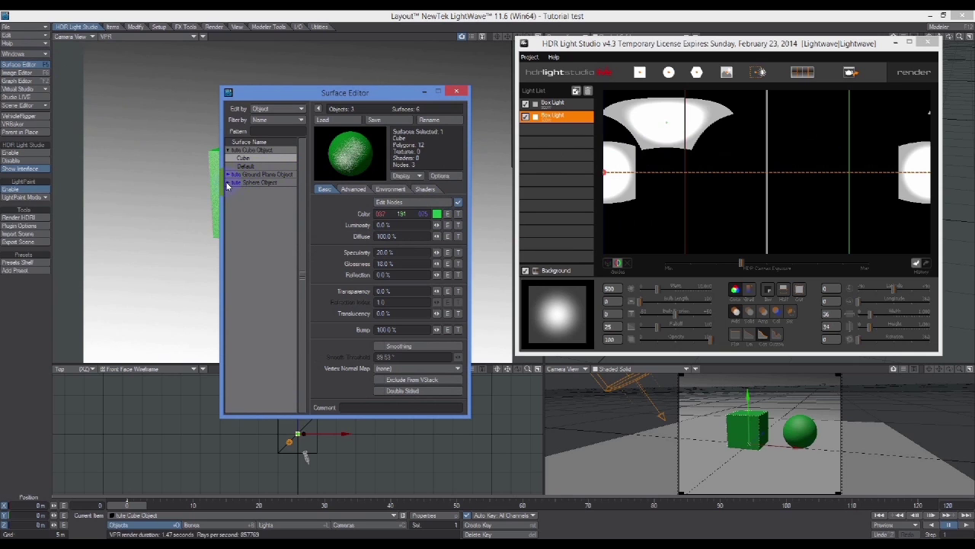
click(242, 200)
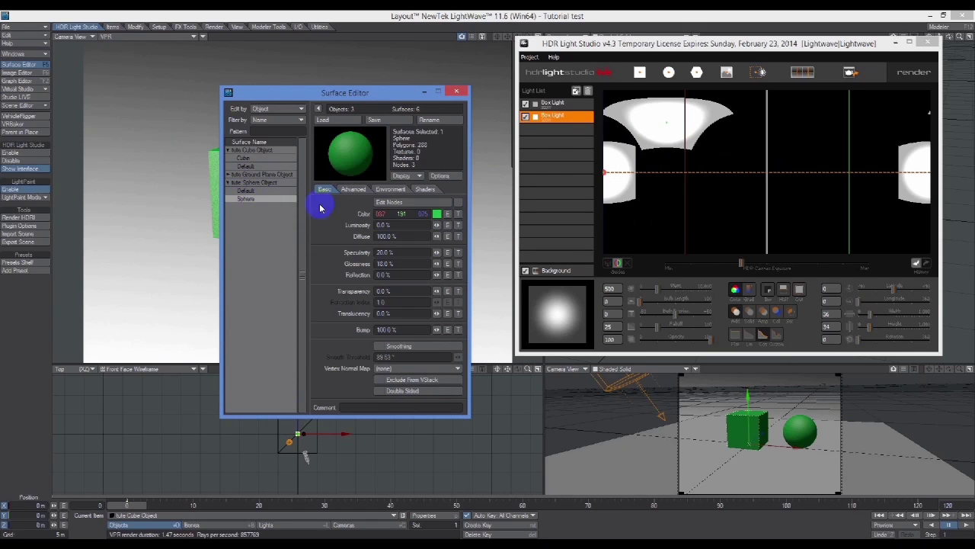
click(458, 201)
click(458, 92)
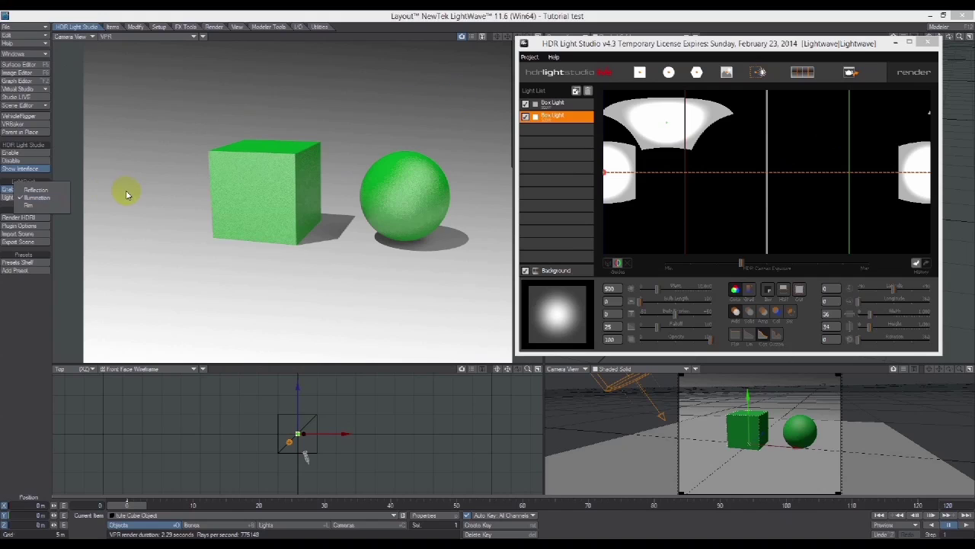